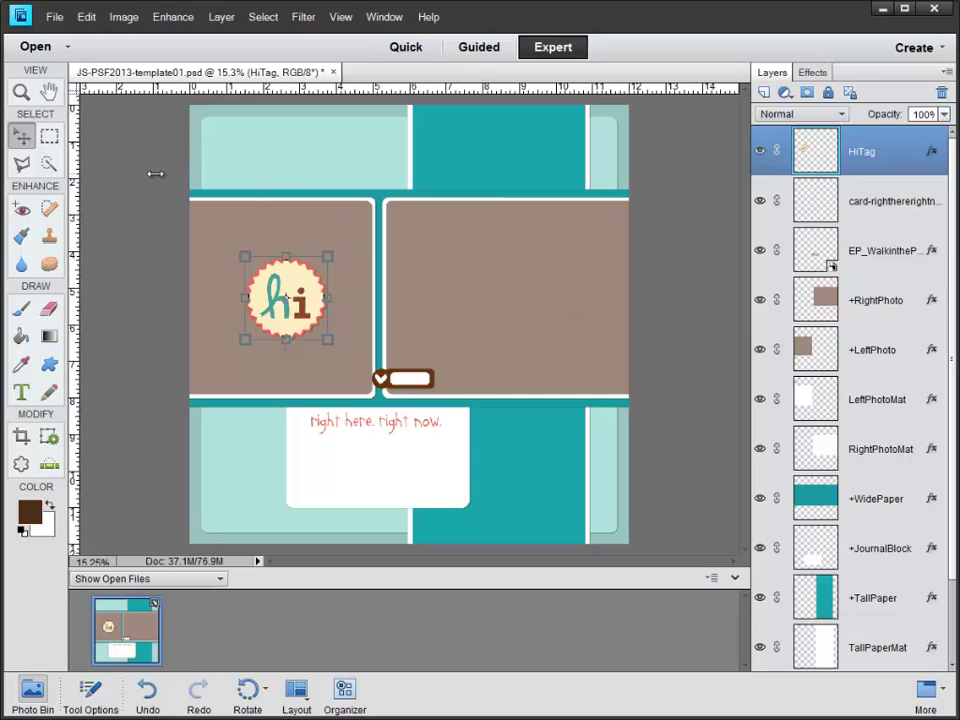
Step: Create a blank 12 × 12 inch document at 300 pixels per inch
left_click(50, 20)
mouse_move(206, 35)
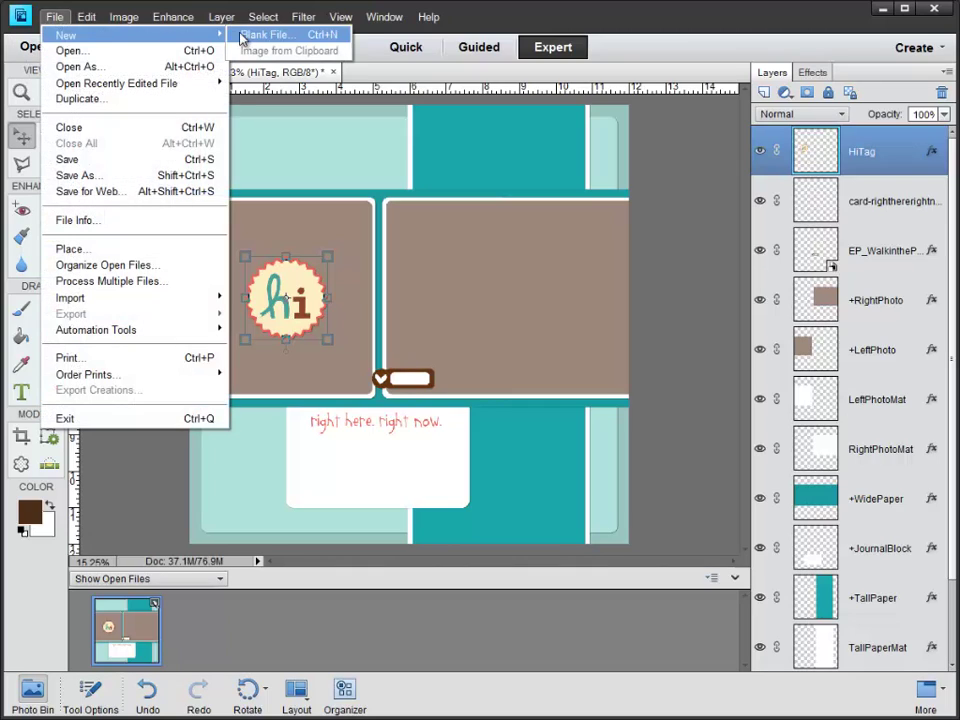
left_click(241, 36)
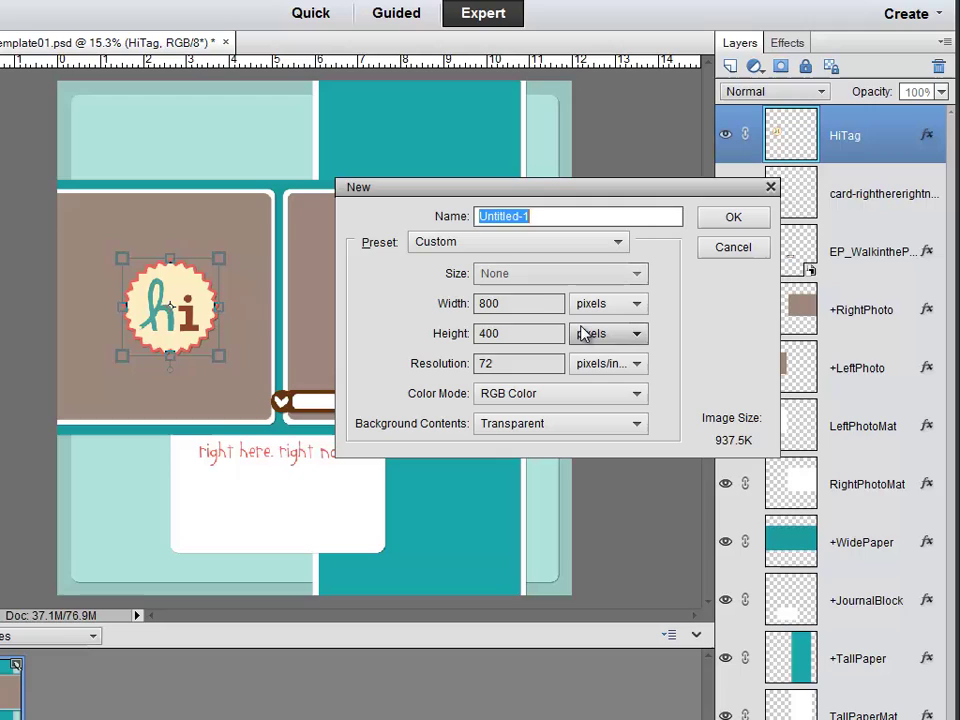
left_click(452, 303)
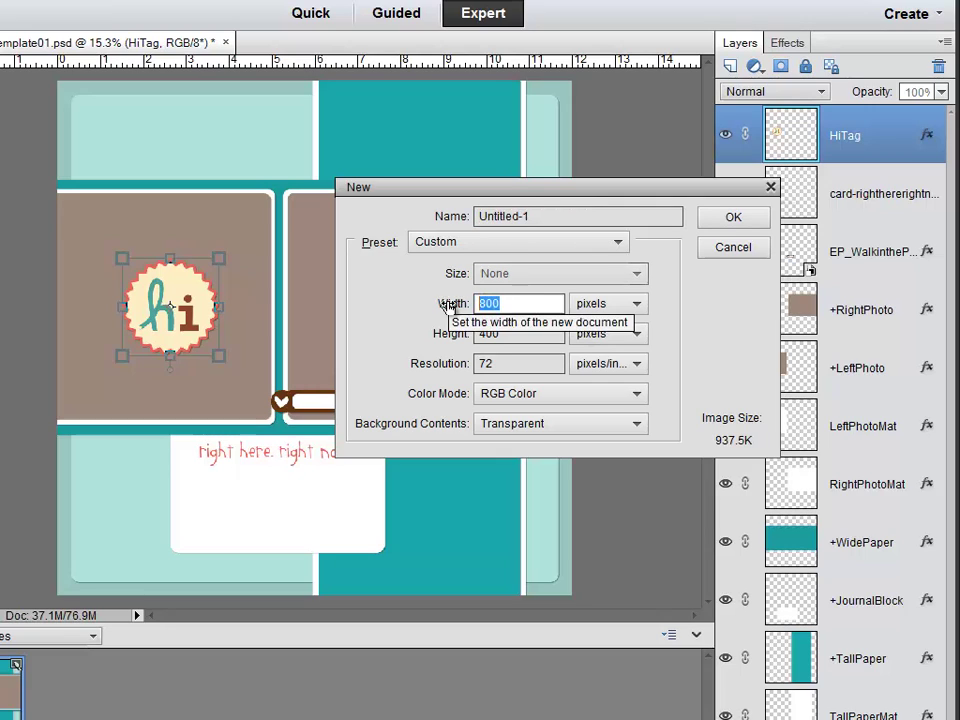
type("12")
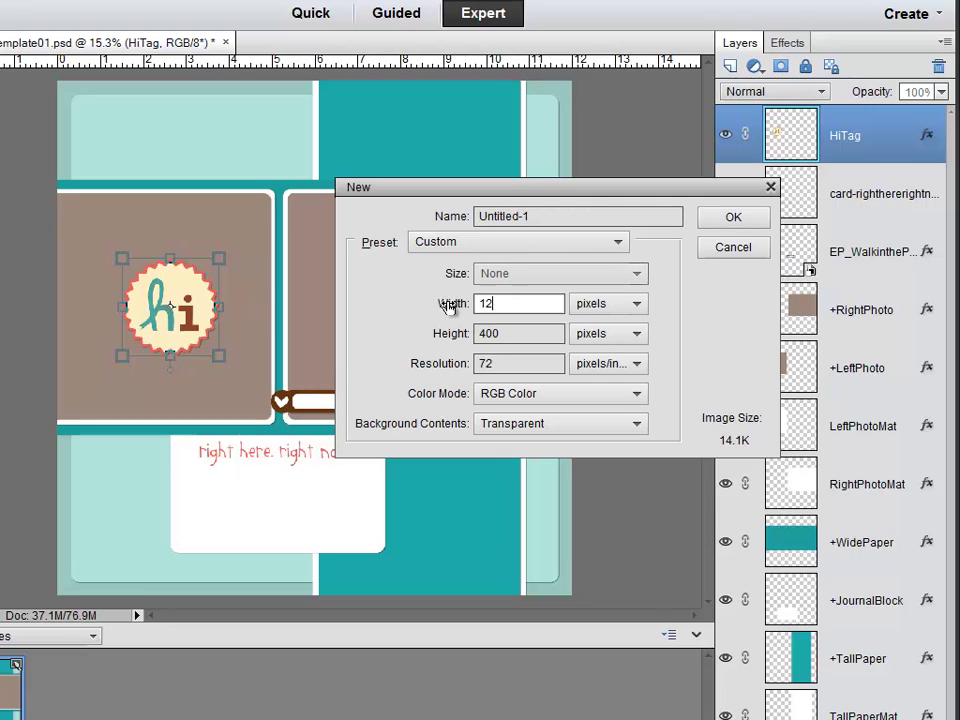
left_click(585, 314)
left_click(585, 339)
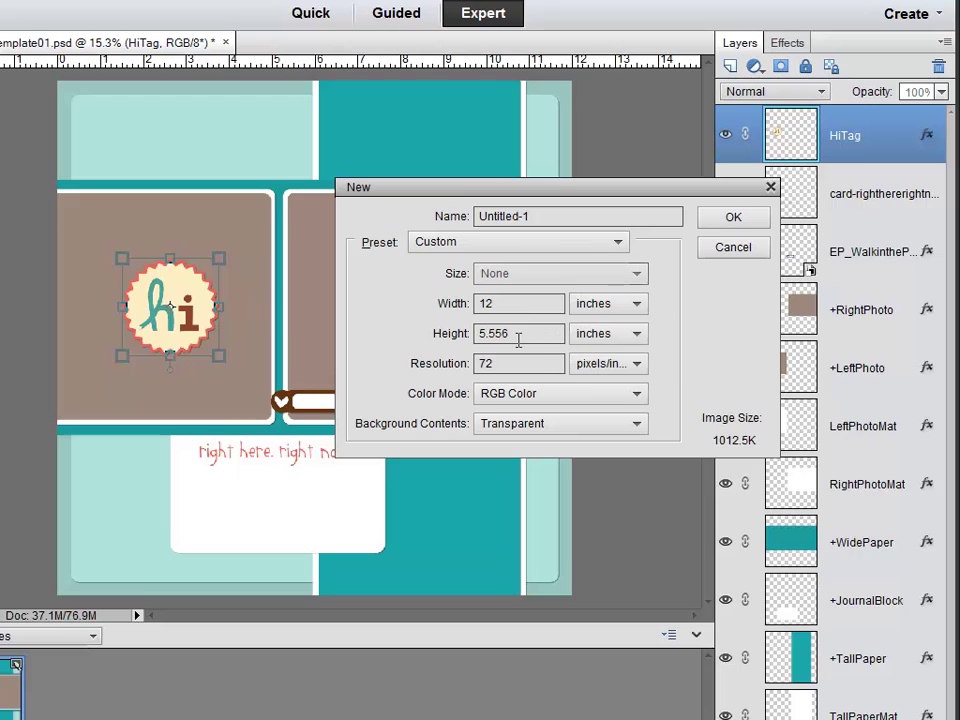
left_click(450, 333)
type("12")
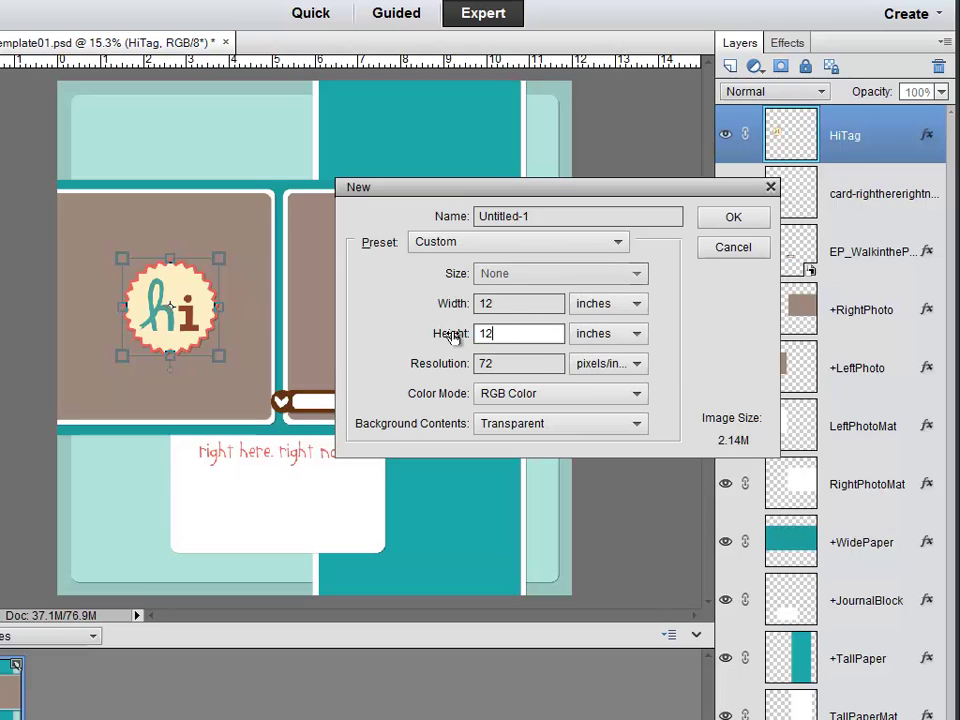
left_click(466, 366)
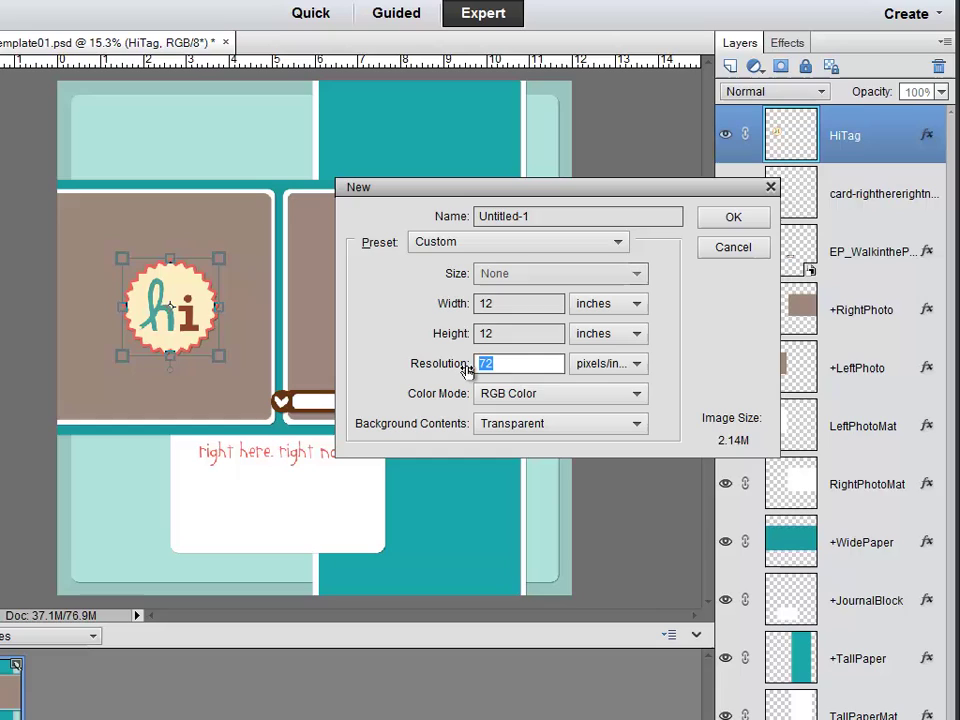
type("300")
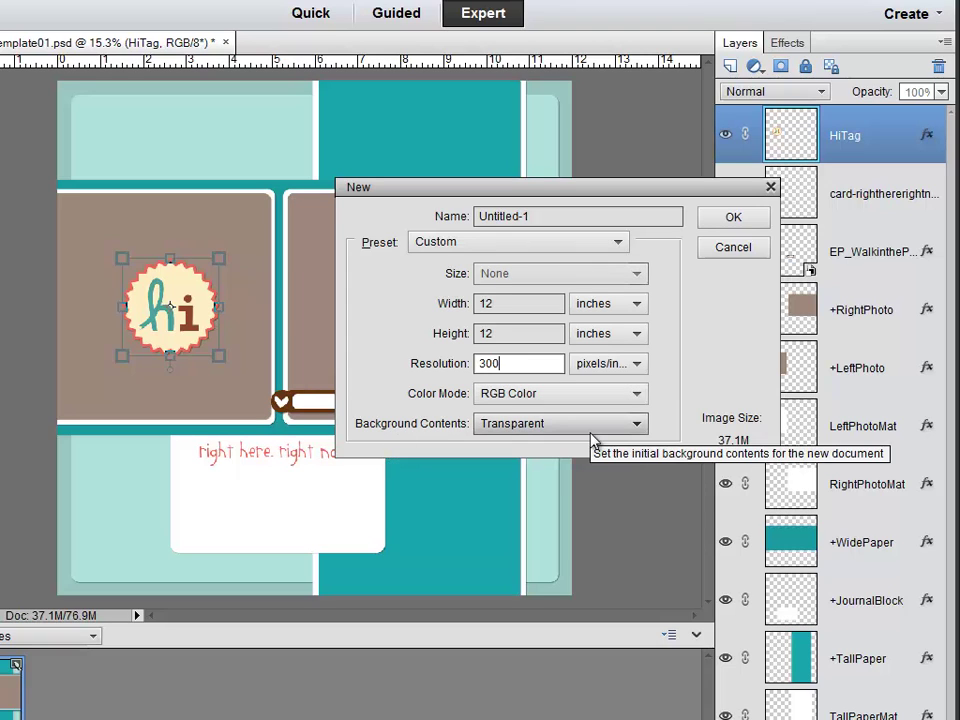
left_click(734, 218)
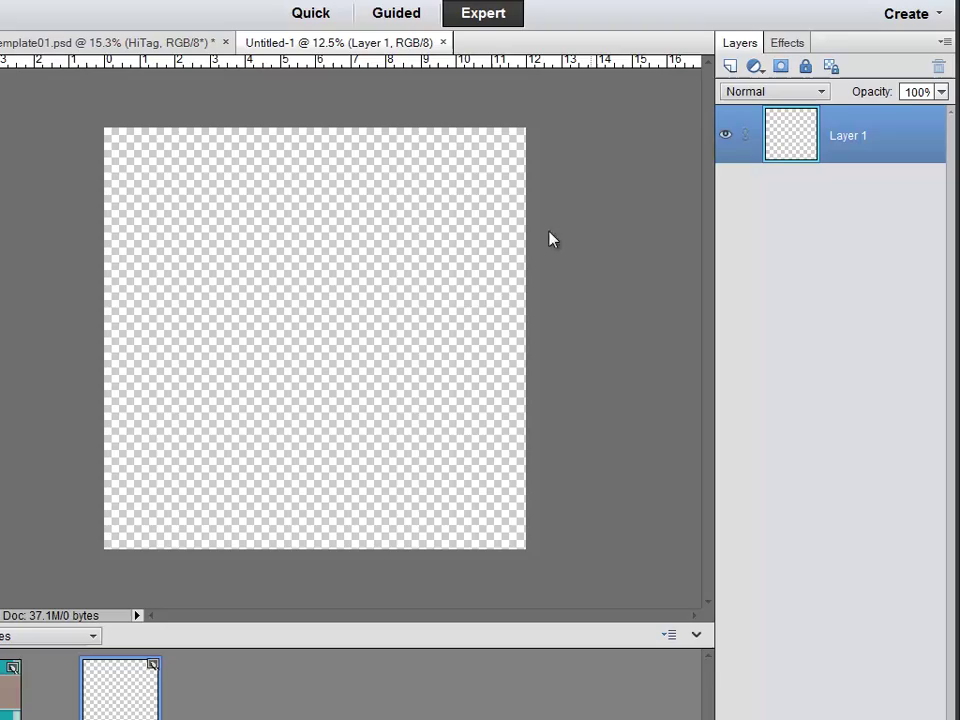
Step: Zoom in on the empty Untitled-1 canvas and select the Custom Shape tool
scroll(446, 328, "up", 3)
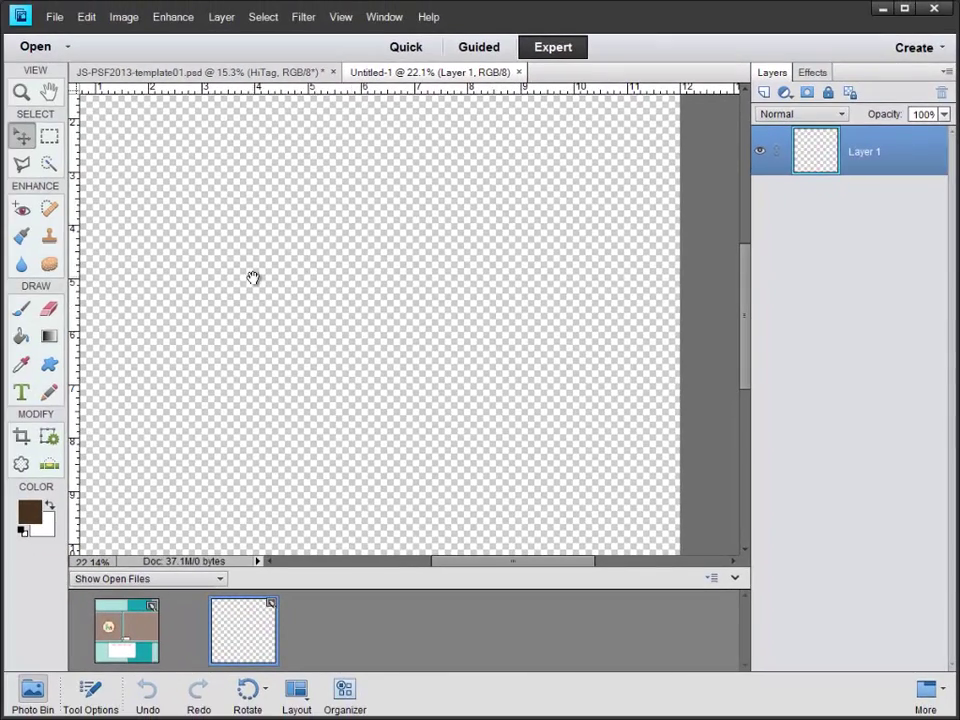
left_click_drag(171, 284, 290, 294)
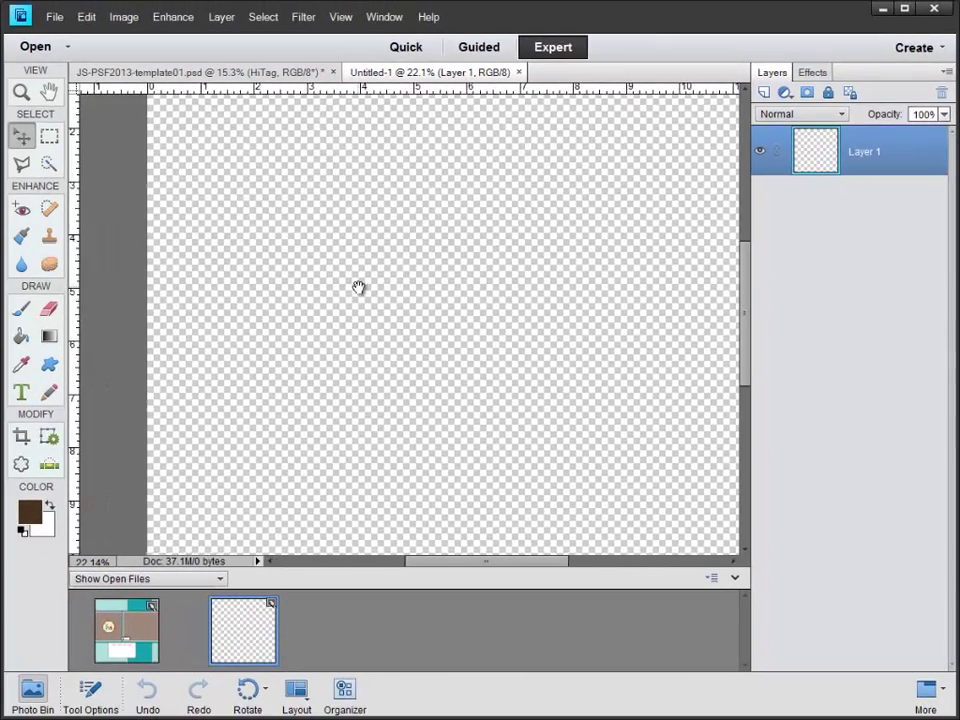
left_click_drag(359, 288, 302, 360)
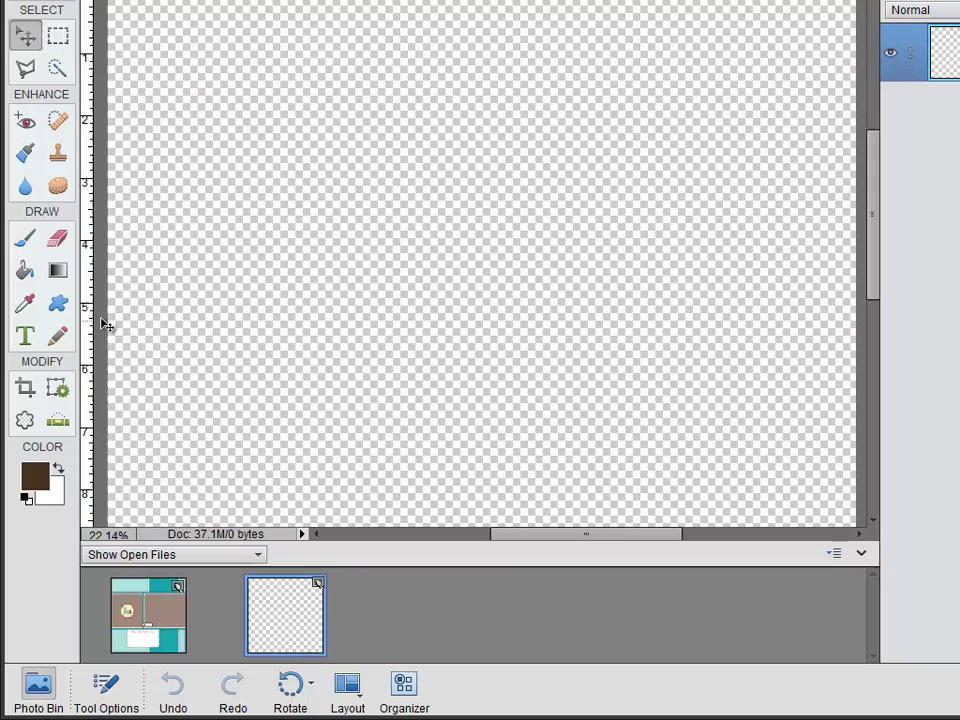
left_click(58, 308)
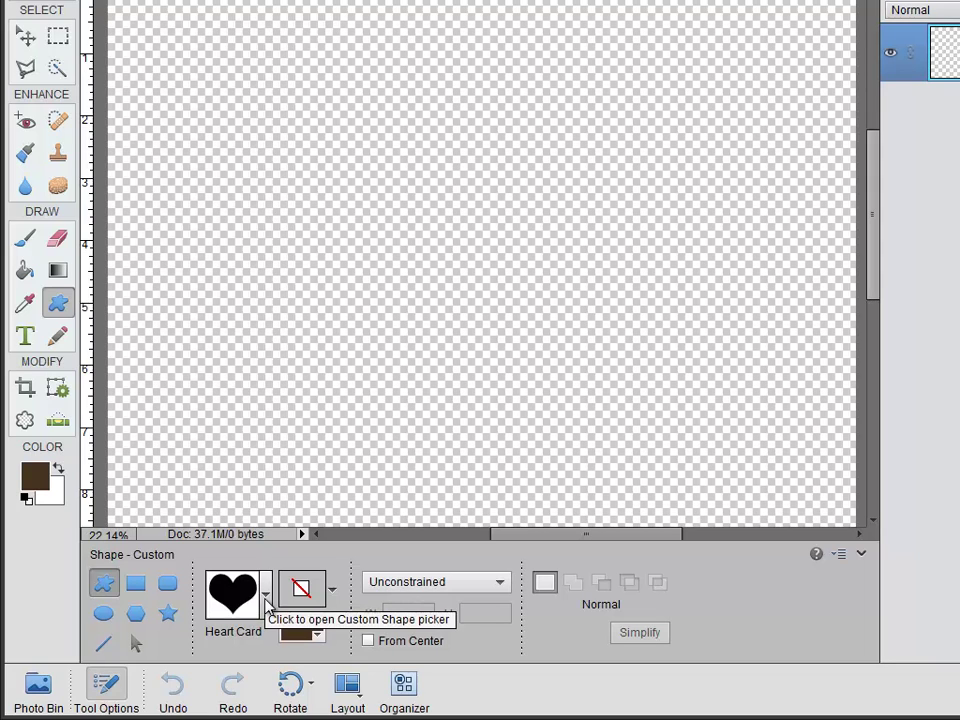
Step: Choose the filled Triangle from All Elements Shapes in the enlarged custom shape picker
left_click(266, 600)
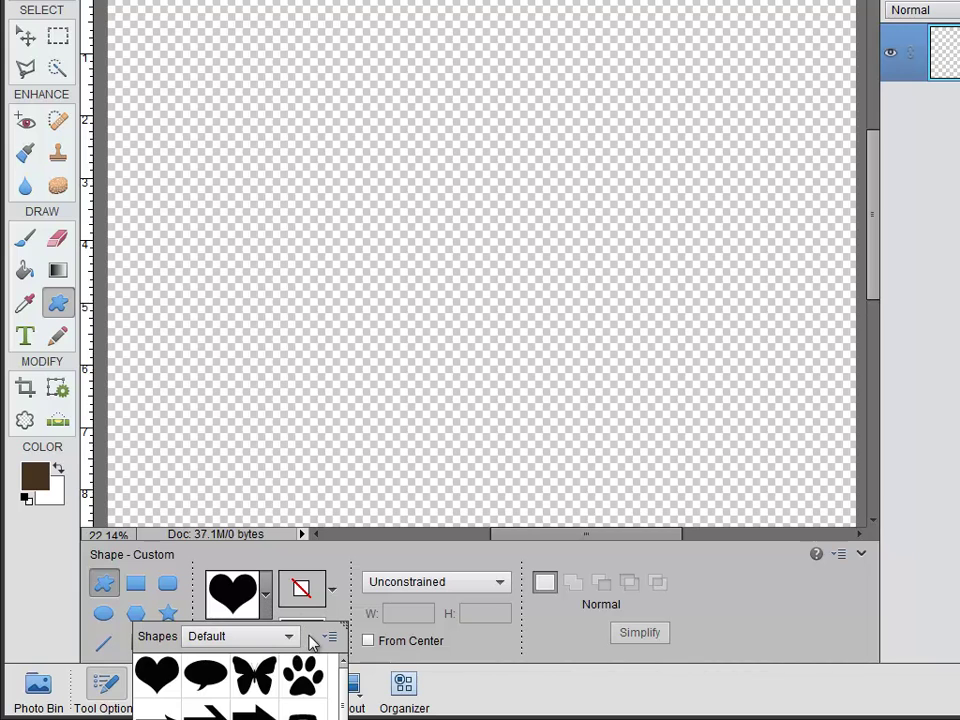
left_click_drag(341, 631, 503, 242)
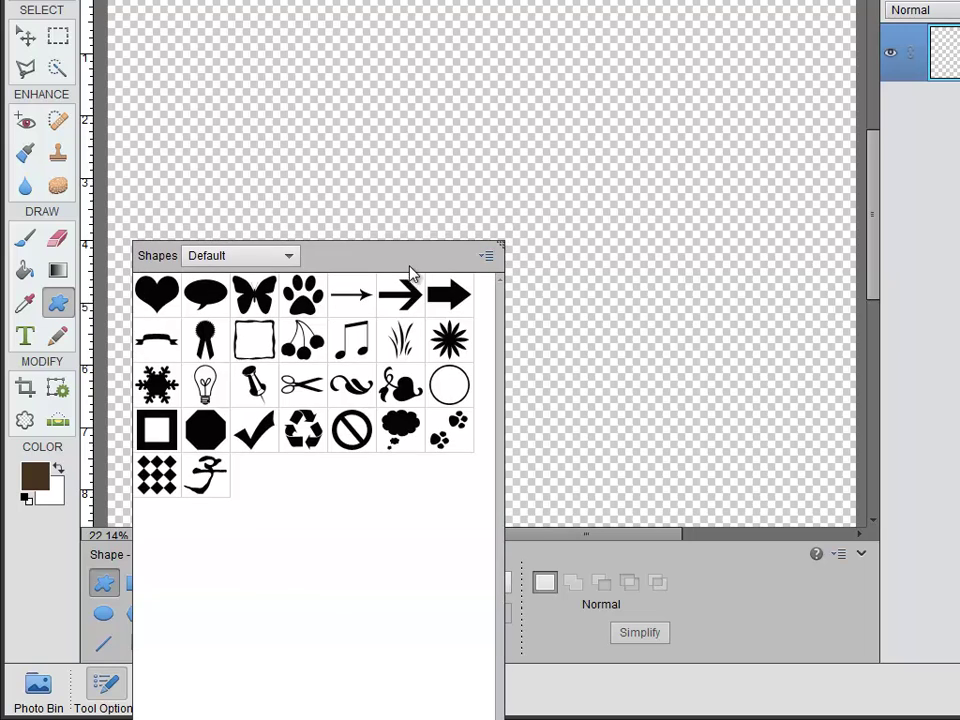
left_click(290, 257)
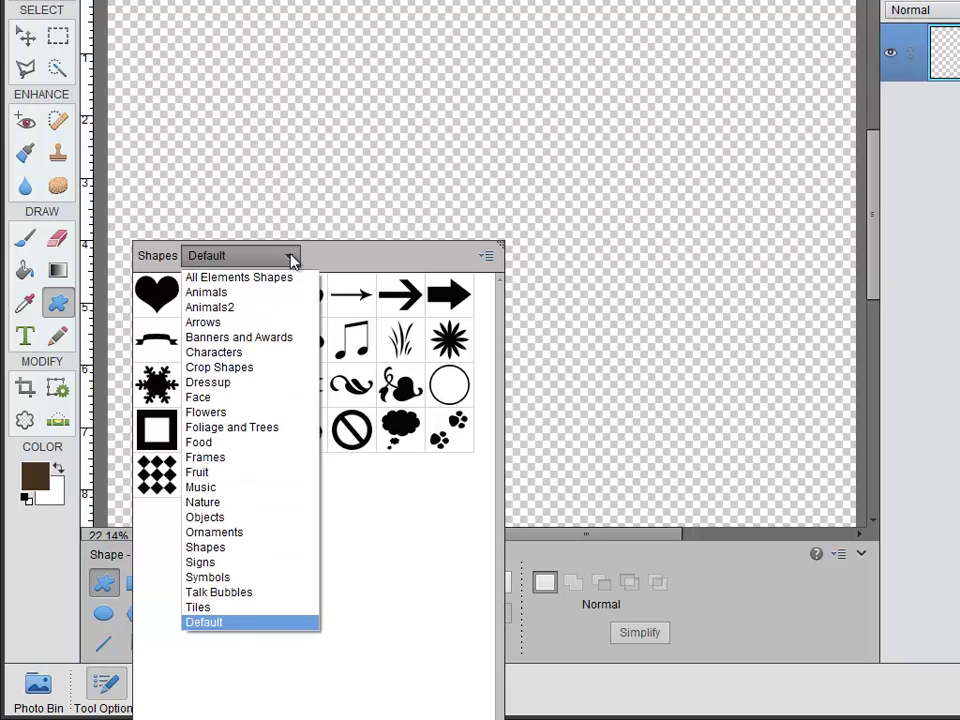
left_click(272, 284)
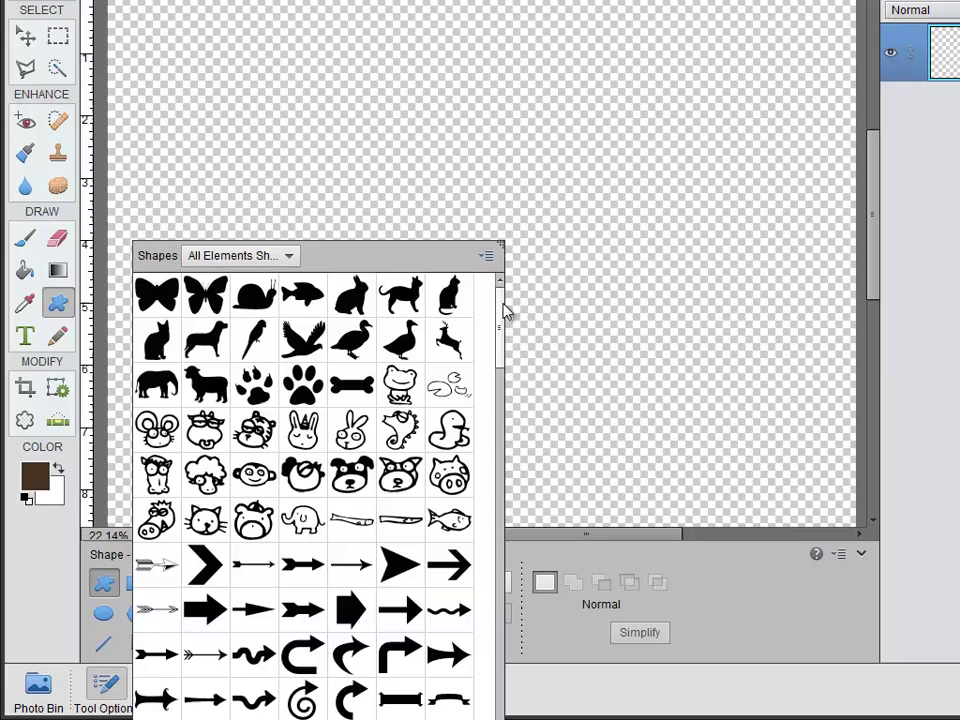
left_click_drag(501, 311, 507, 719)
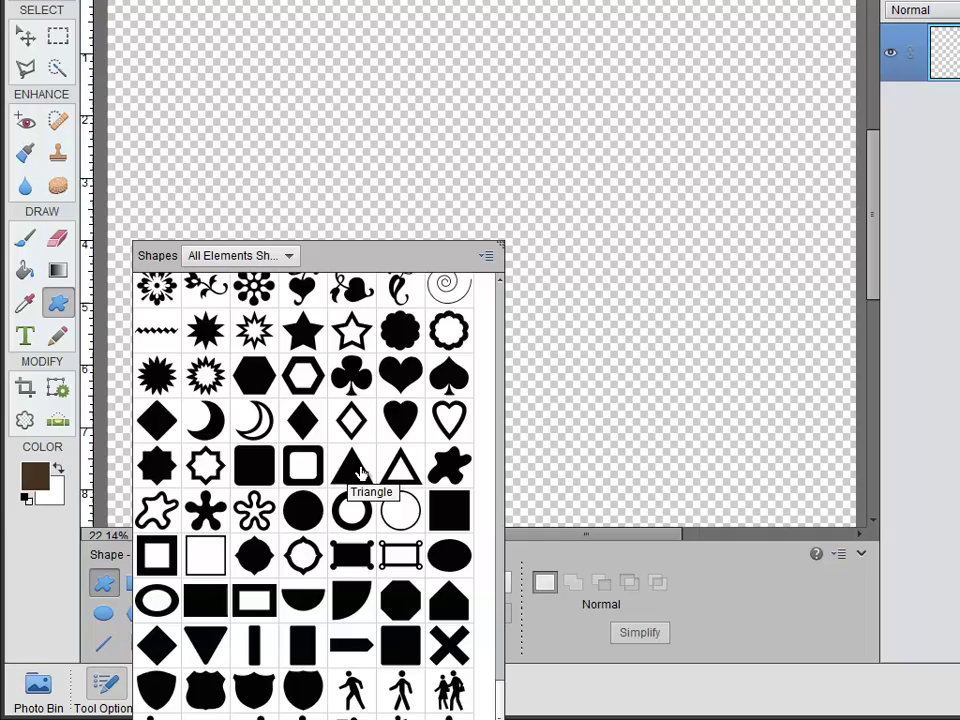
left_click(360, 473)
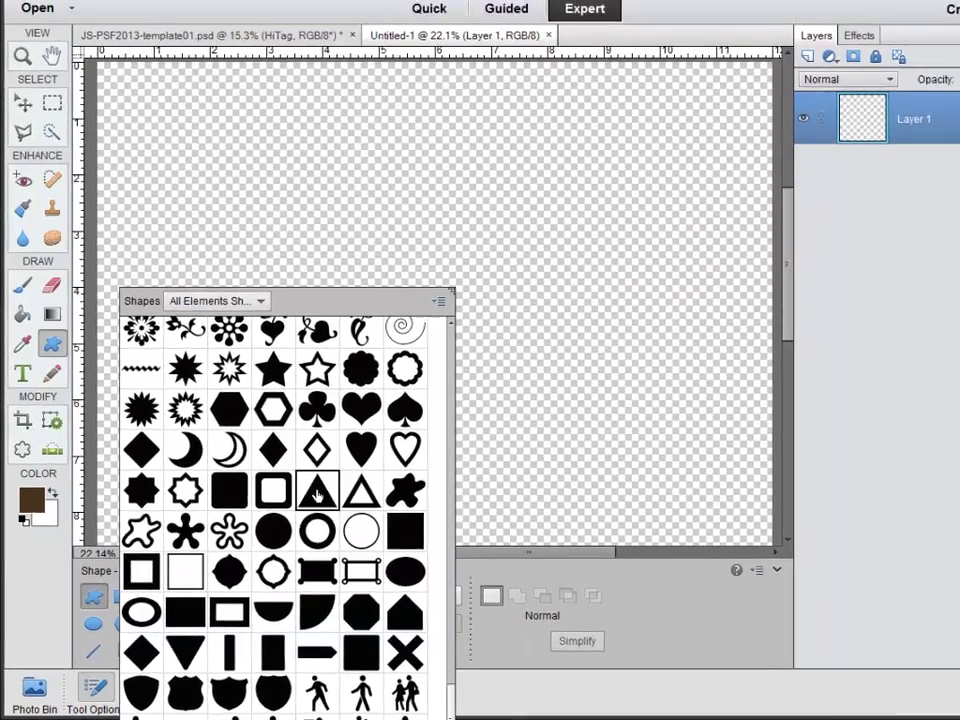
left_click(316, 493)
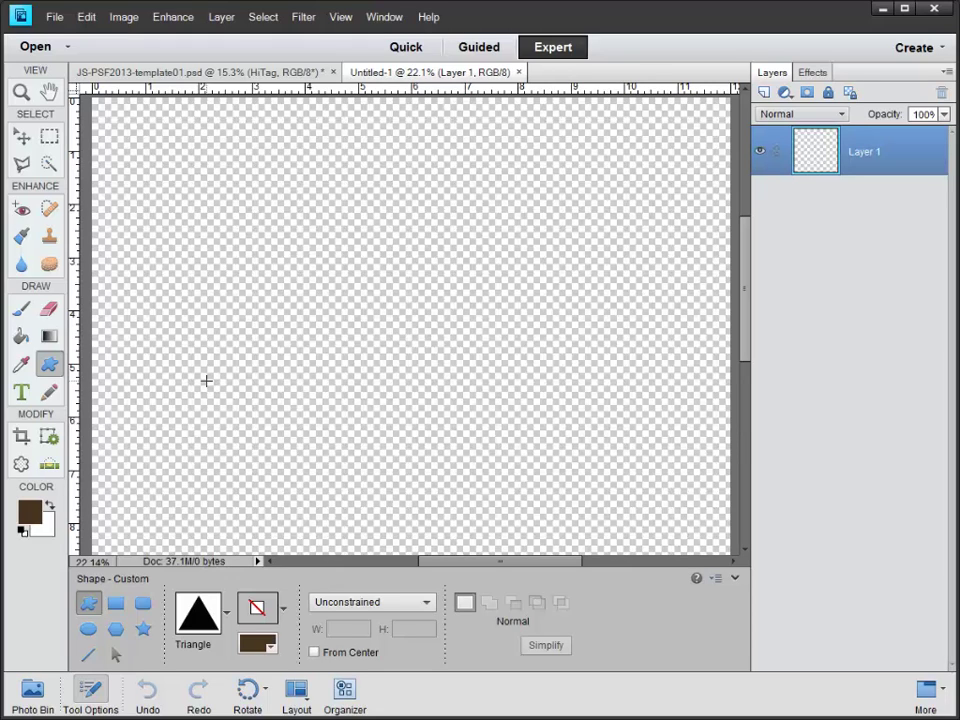
Step: Reset to default black and white, then draw a proportional black triangle near the top centre
key("d")
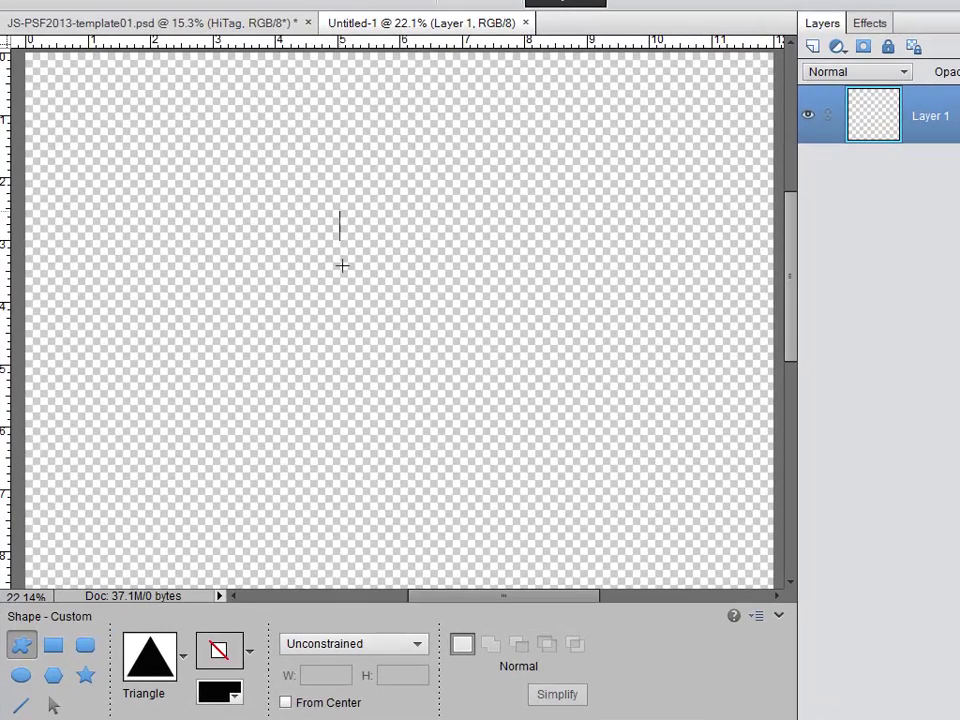
left_click_drag(342, 265, 415, 302)
key("shift")
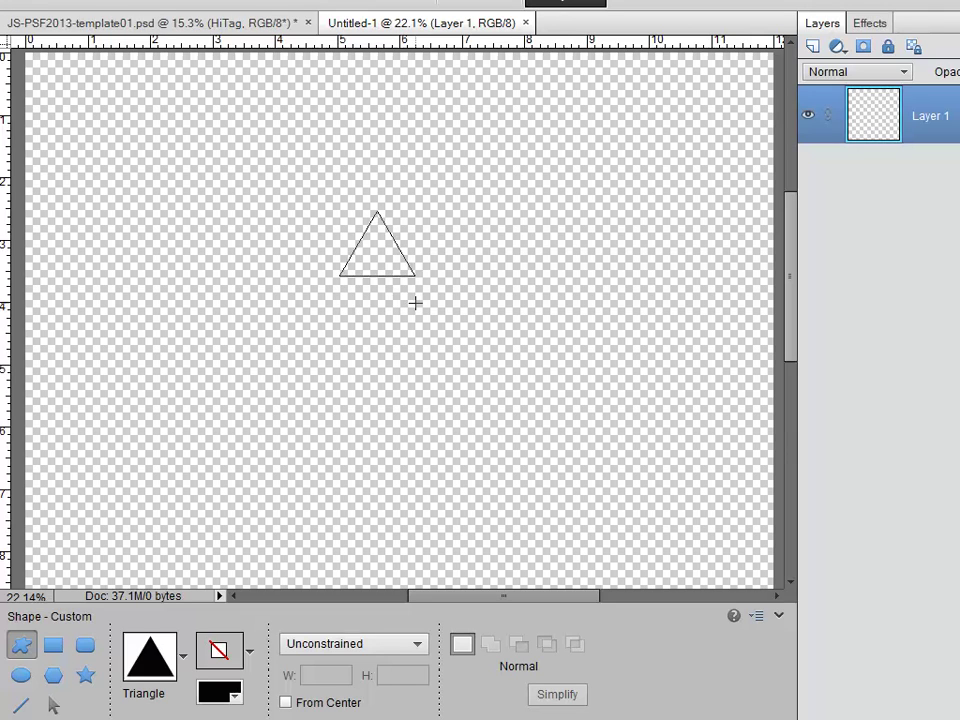
left_click_drag(415, 302, 416, 302)
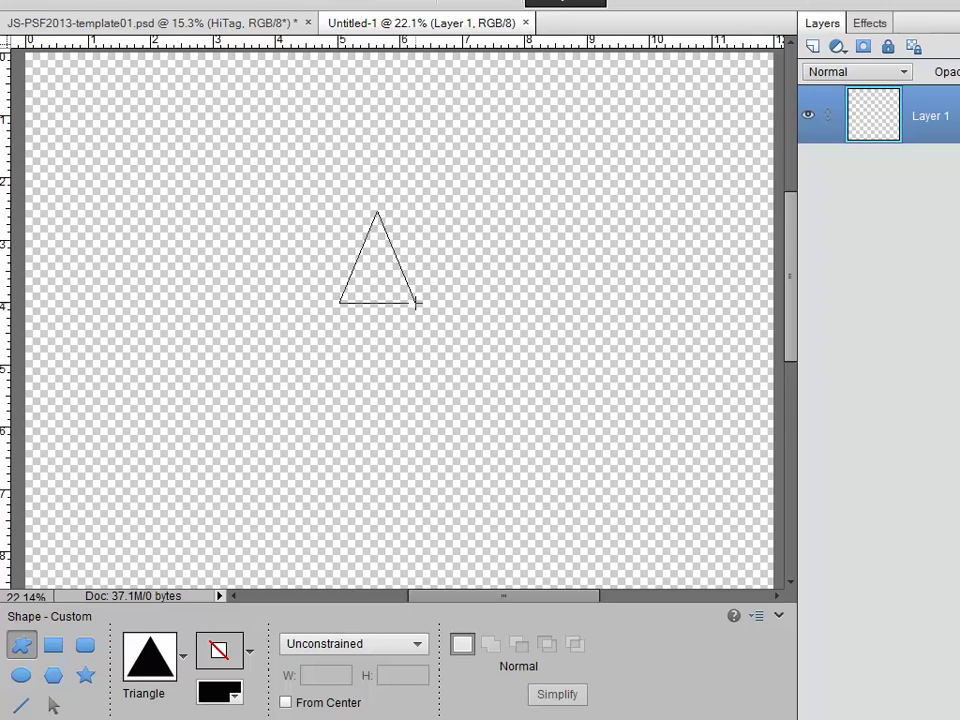
left_click_drag(415, 302, 420, 320)
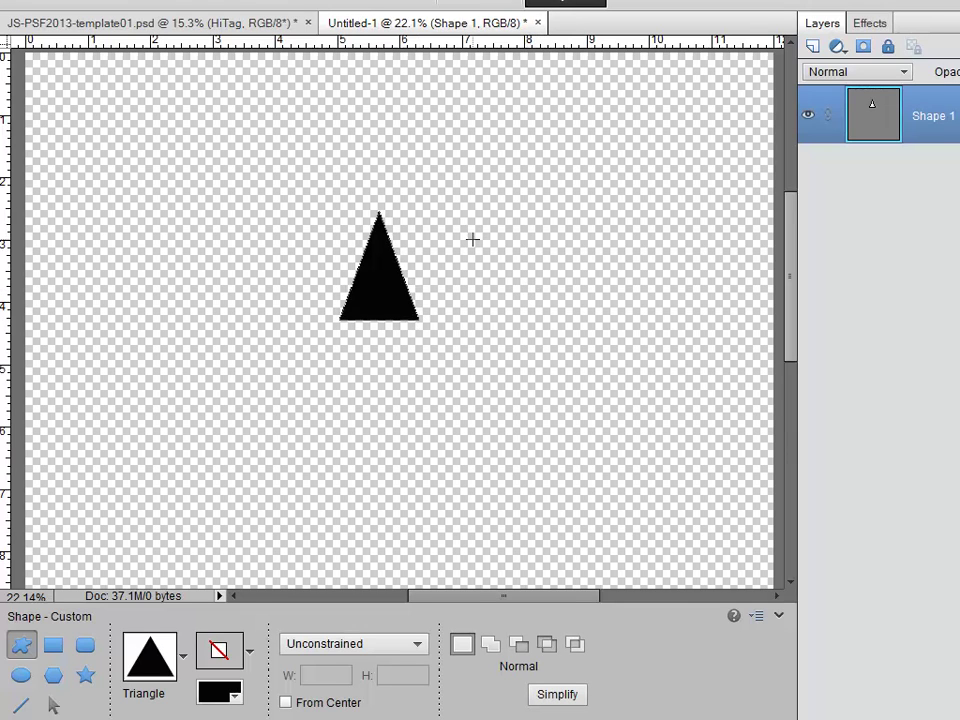
key("m")
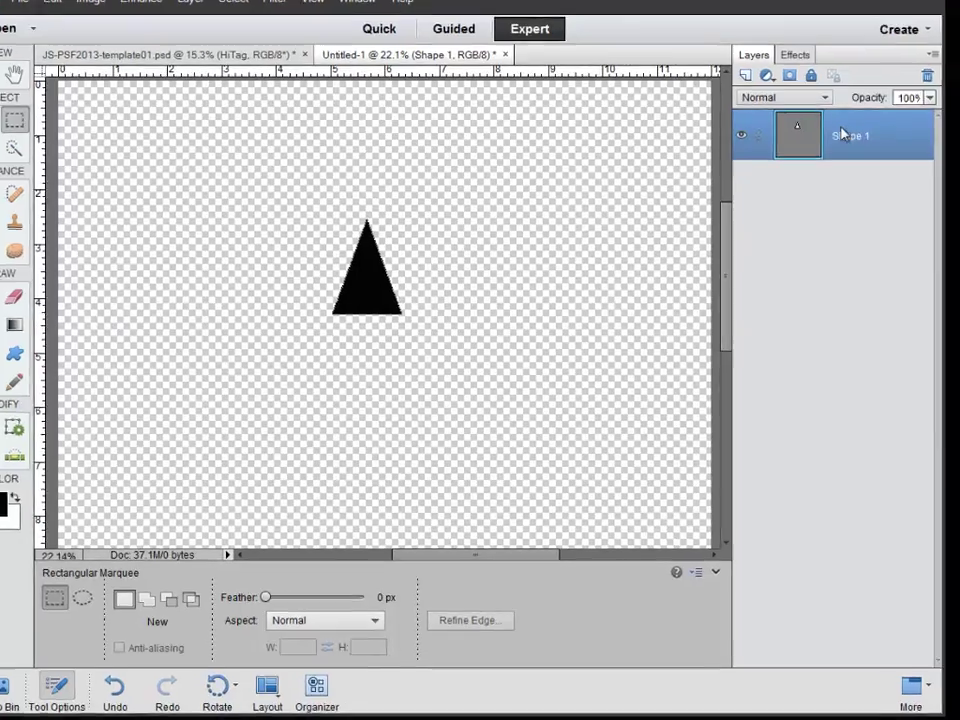
right_click(856, 150)
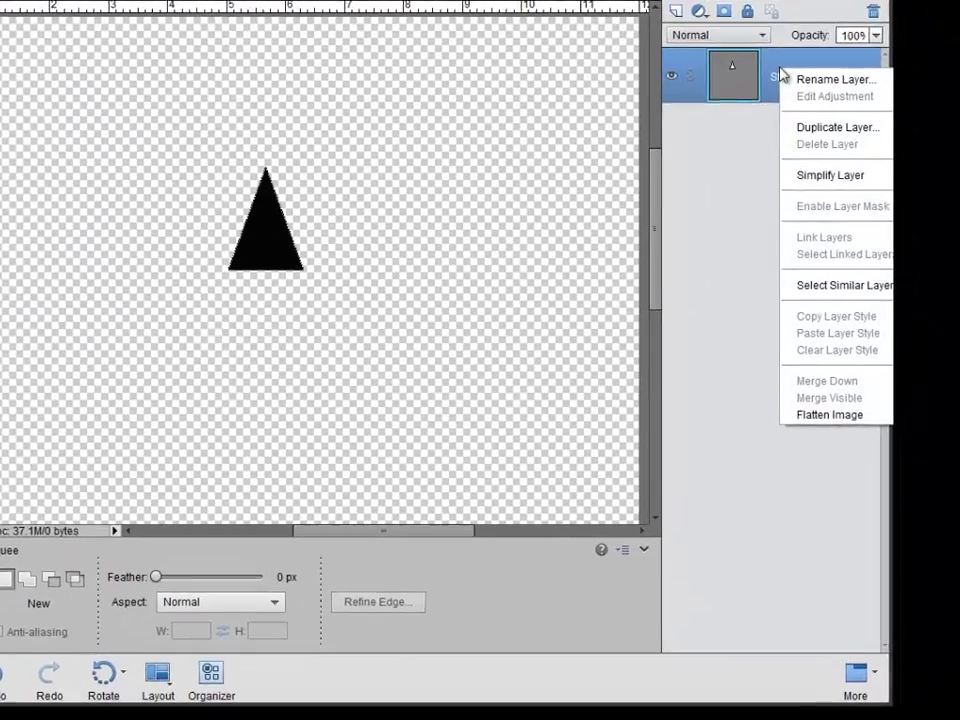
left_click(818, 178)
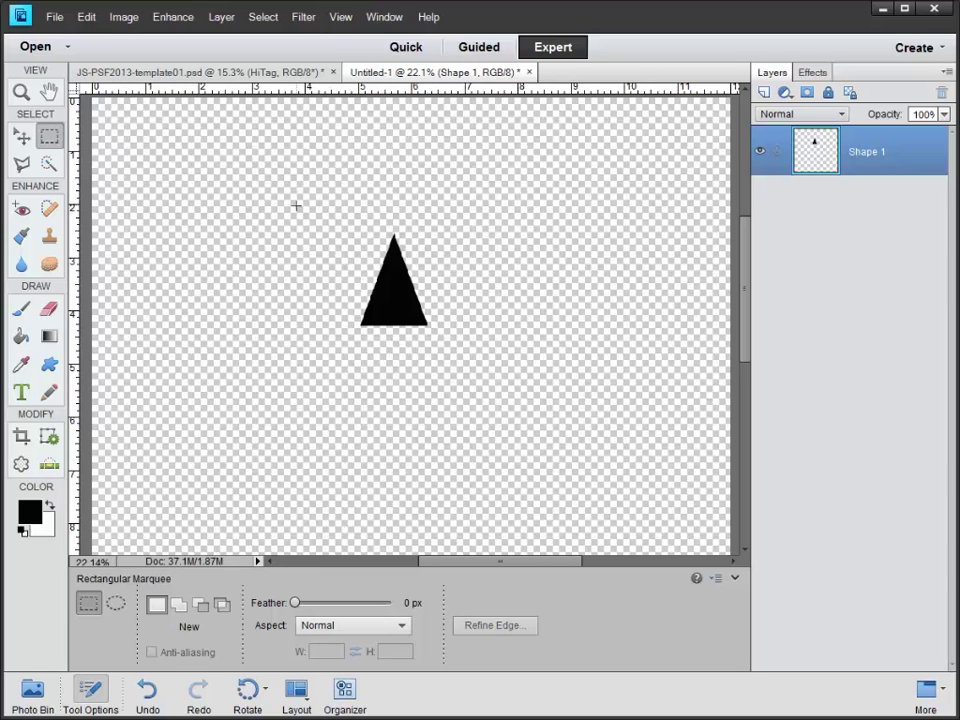
Step: Define the marquee-selected triangle as a brush named JS-Triangle, then deselect
left_click_drag(296, 208, 508, 377)
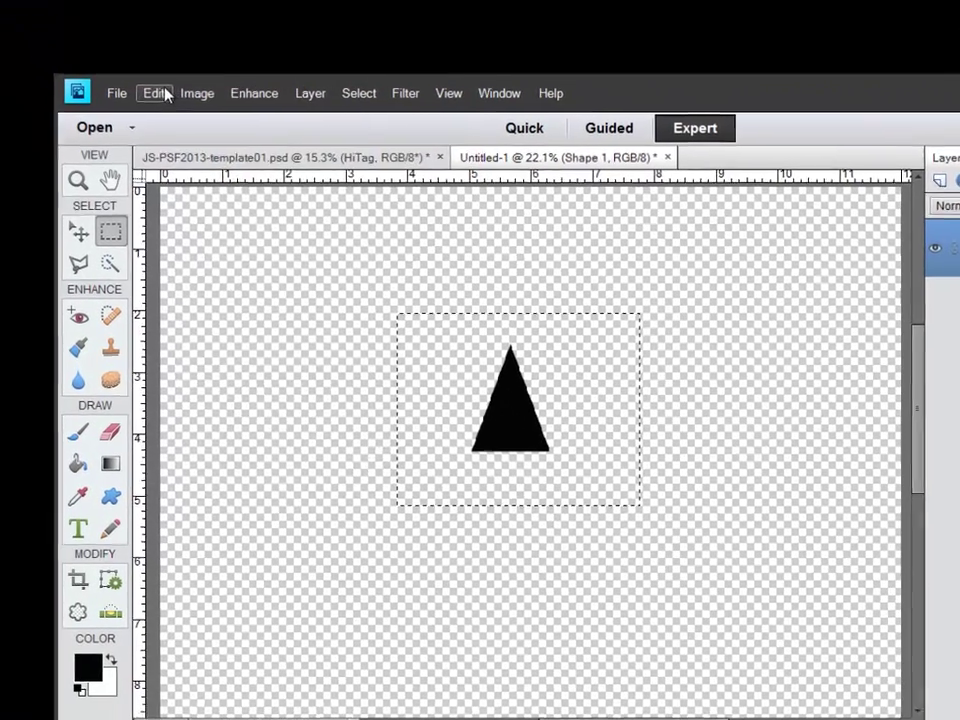
left_click(125, 53)
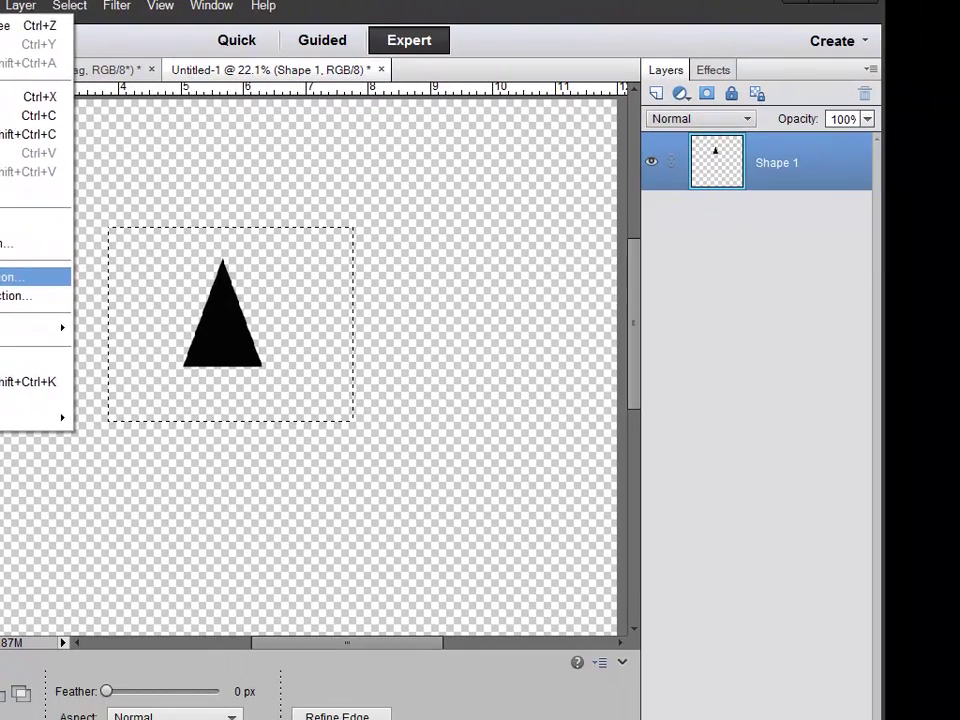
left_click(262, 370)
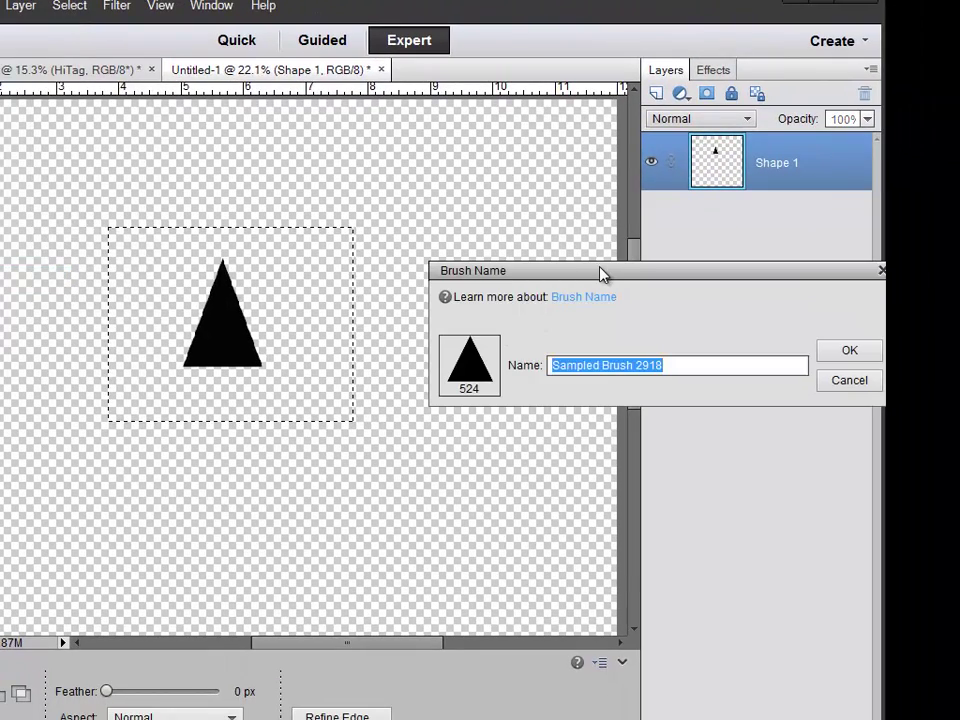
left_click_drag(590, 272, 455, 278)
left_click_drag(544, 364, 418, 364)
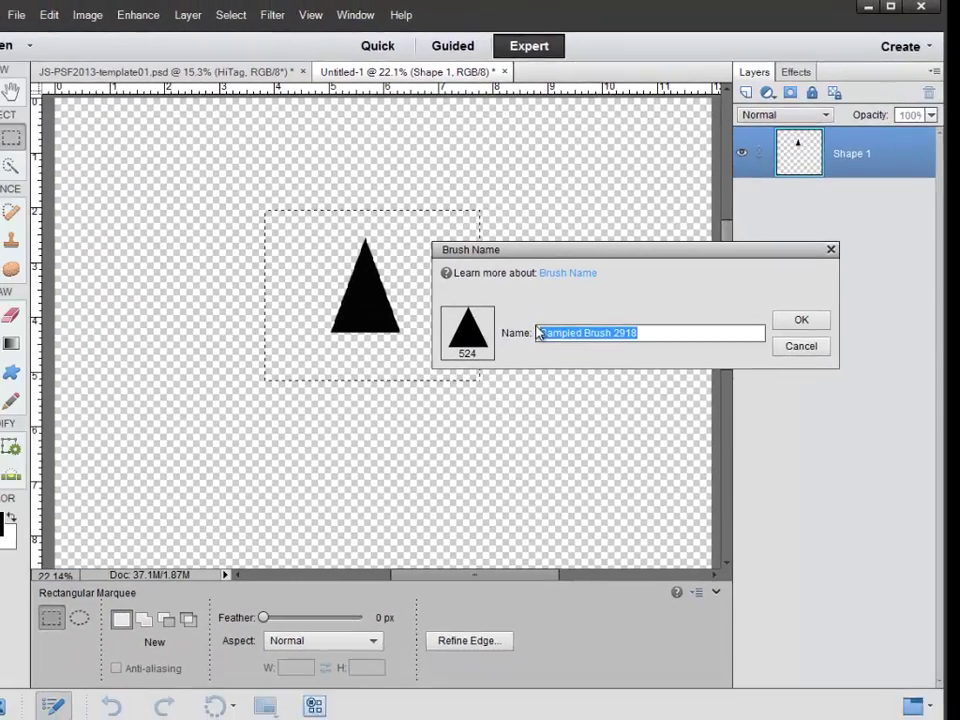
key("BackSpace")
type("JS-")
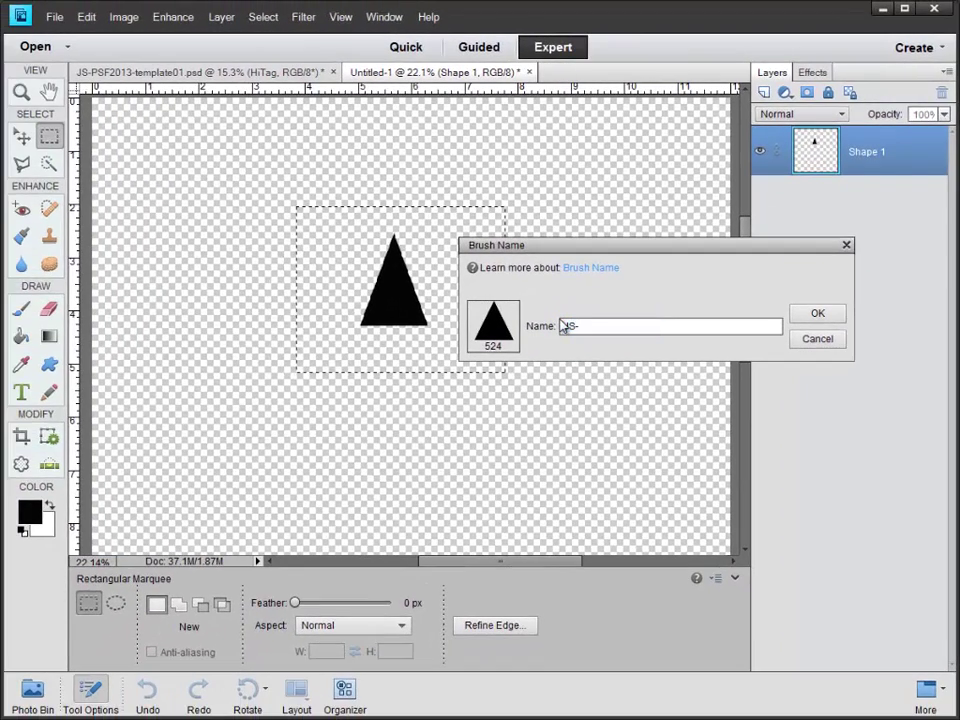
type("Triangle")
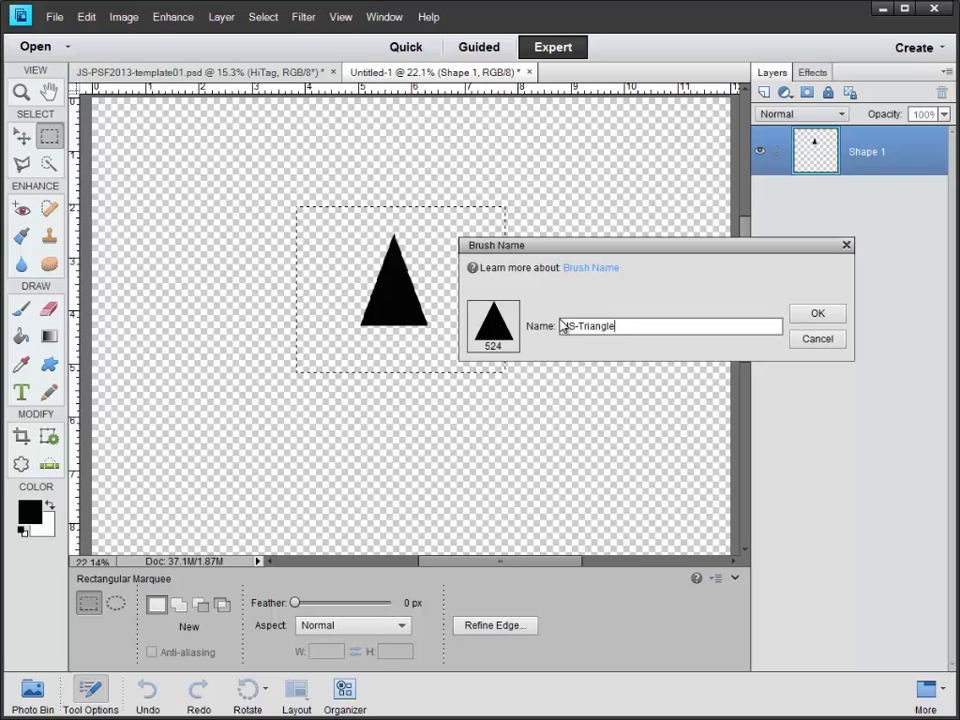
left_click(804, 317)
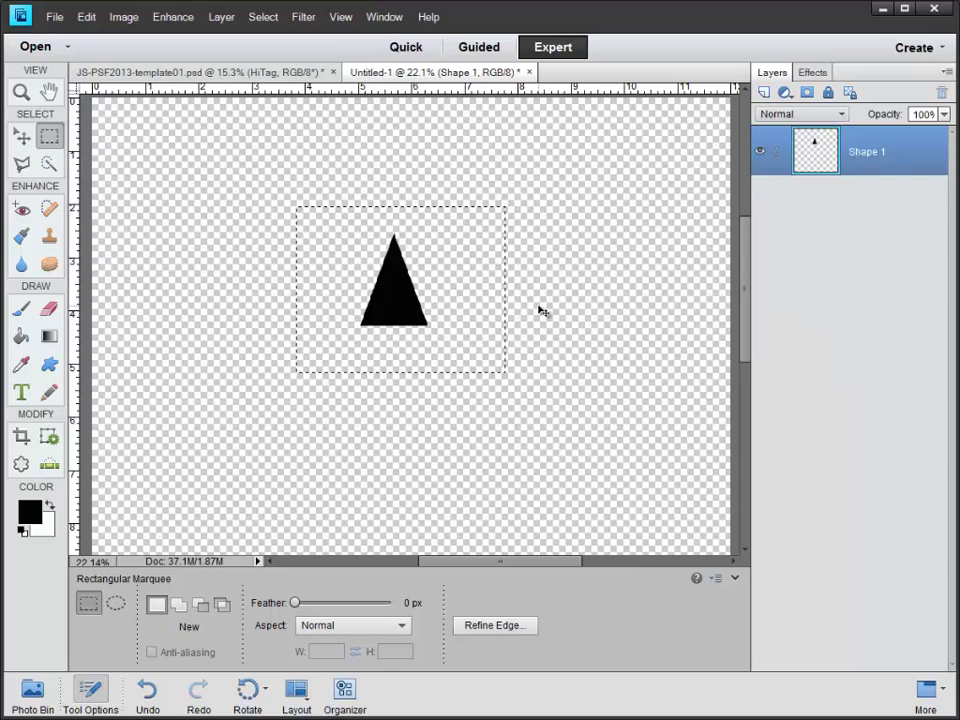
left_click(538, 305)
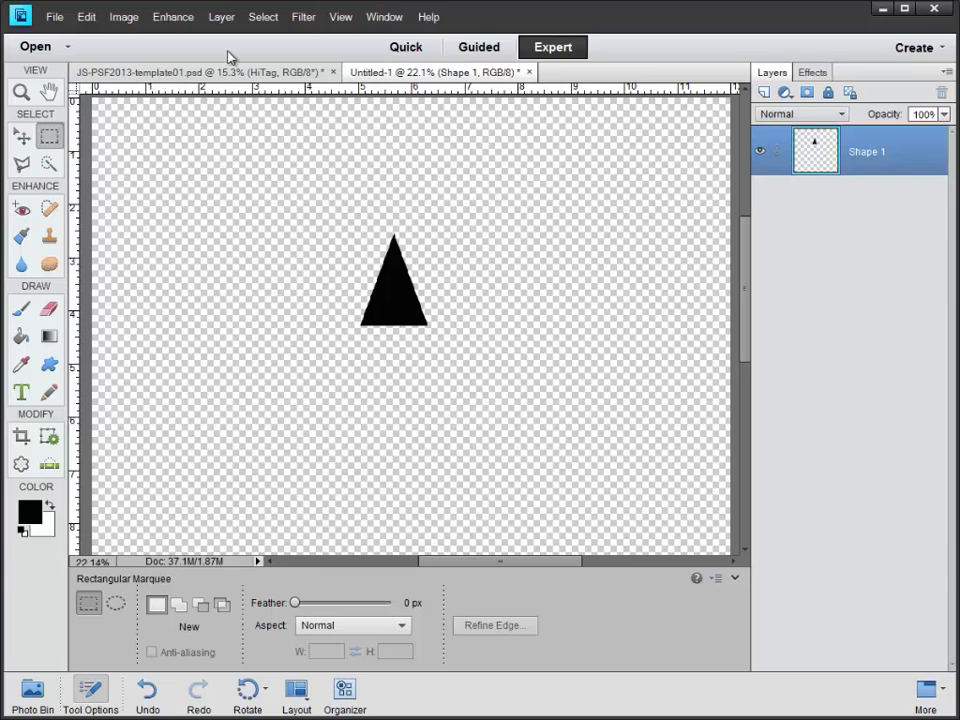
Step: In the template, add a new layer below +WidePaper and name it Pinked Edge 1
left_click(131, 74)
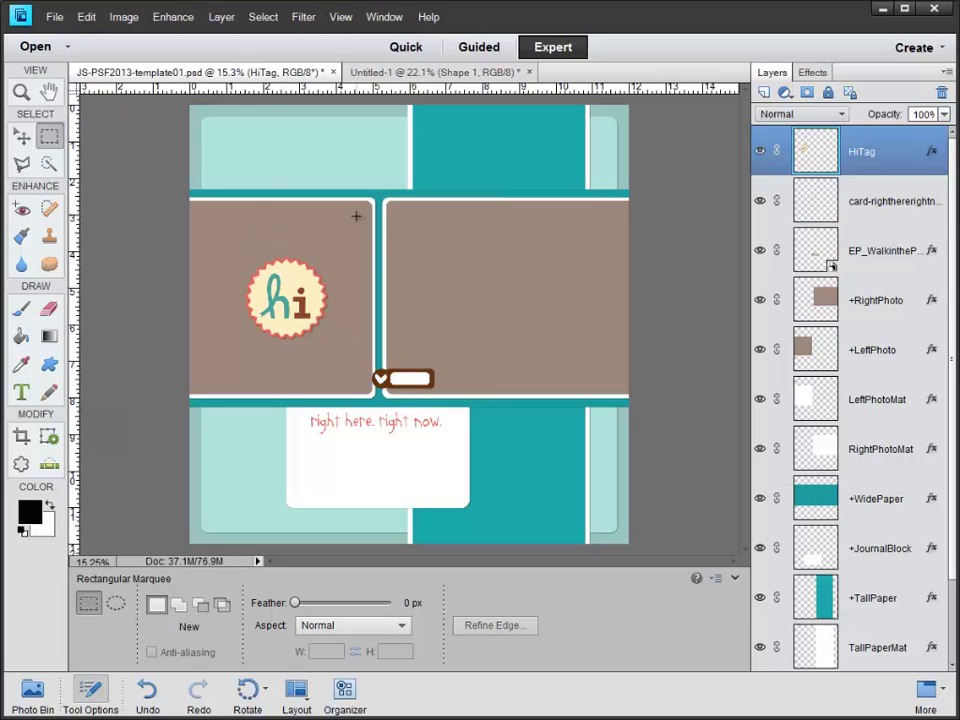
left_click(880, 505)
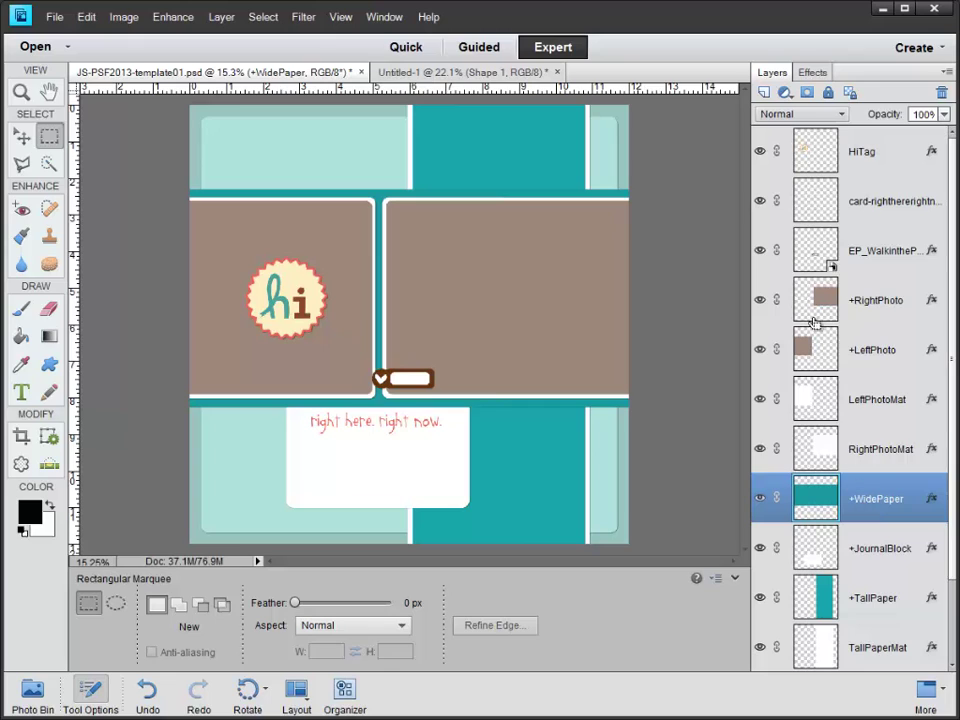
left_click(764, 96, "ctrl")
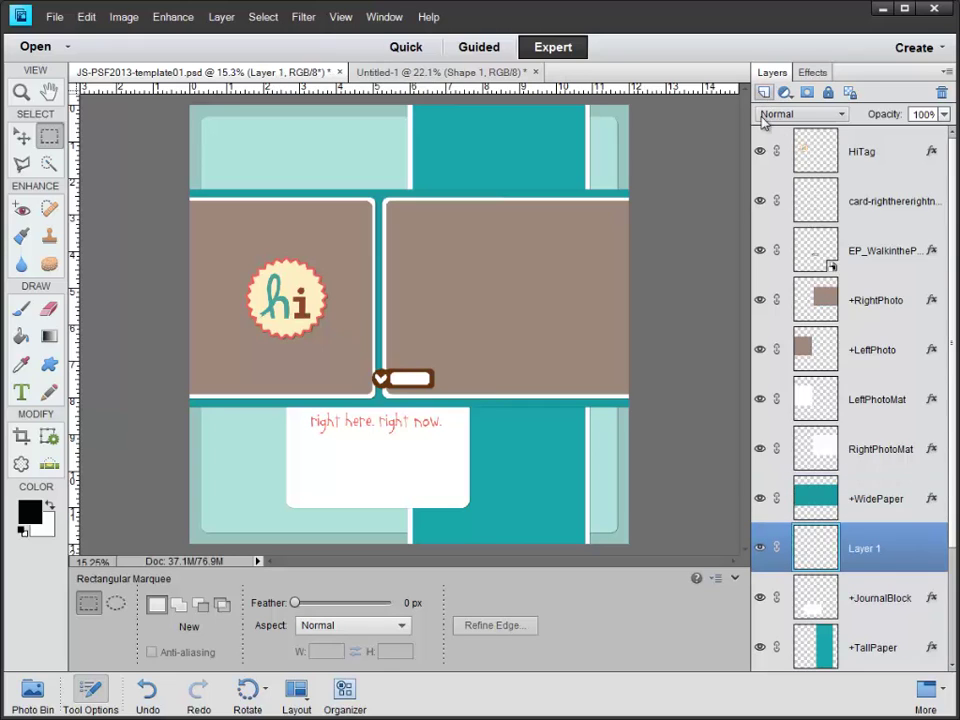
double_click(858, 549)
type("R")
type("inked Edge 1")
key("Return")
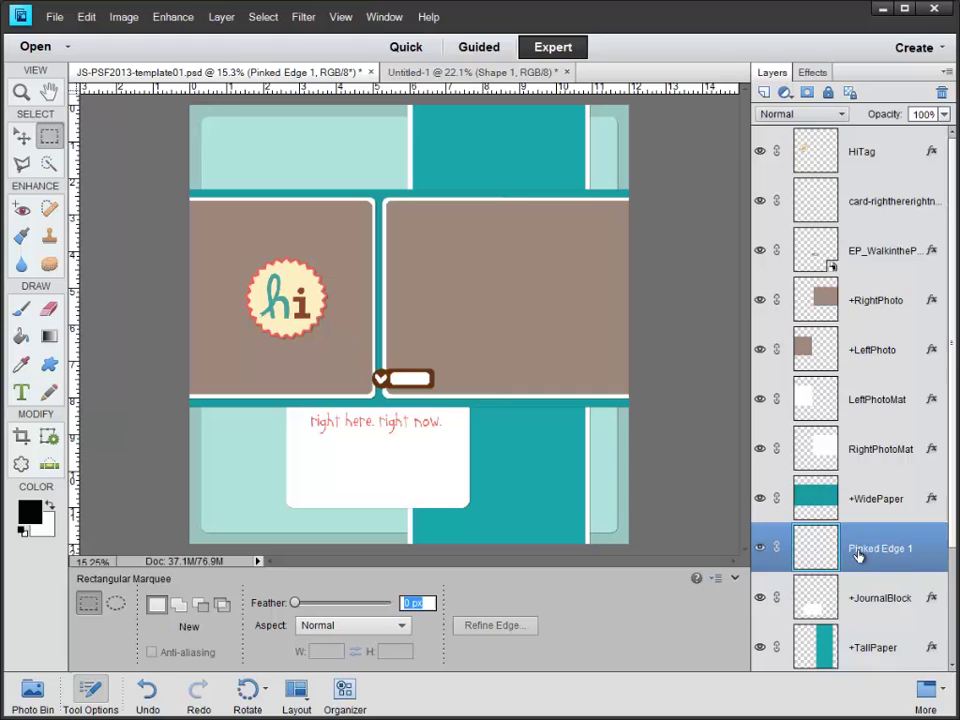
Step: Select the Move tool and zoom and pan to the top edge of the wide paper strip
left_click(21, 136)
scroll(199, 240, "up", 2)
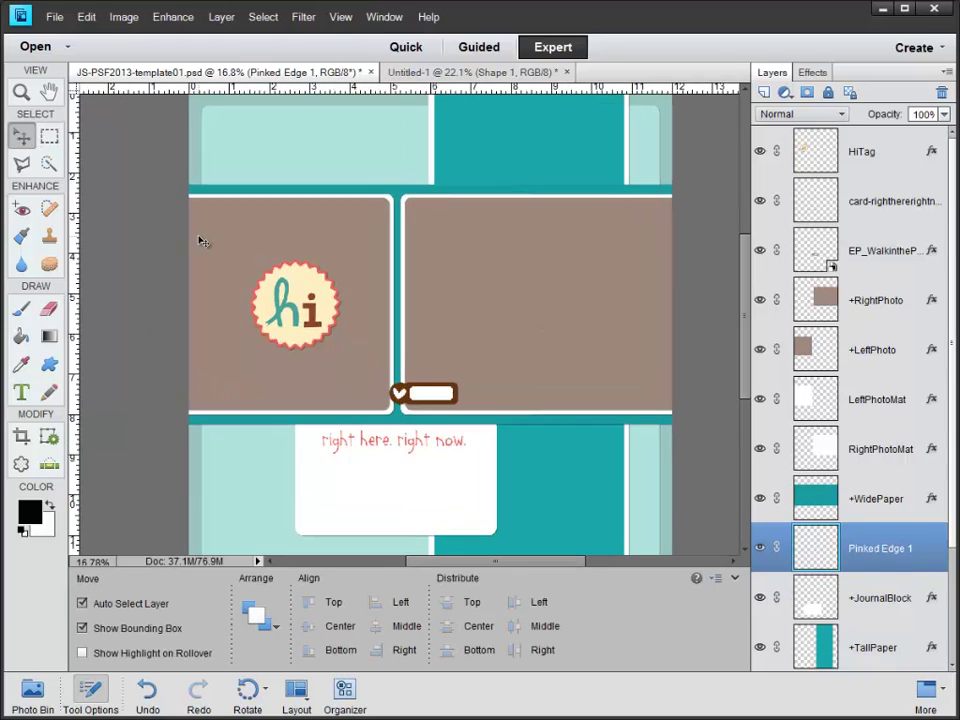
left_click_drag(439, 299, 430, 324)
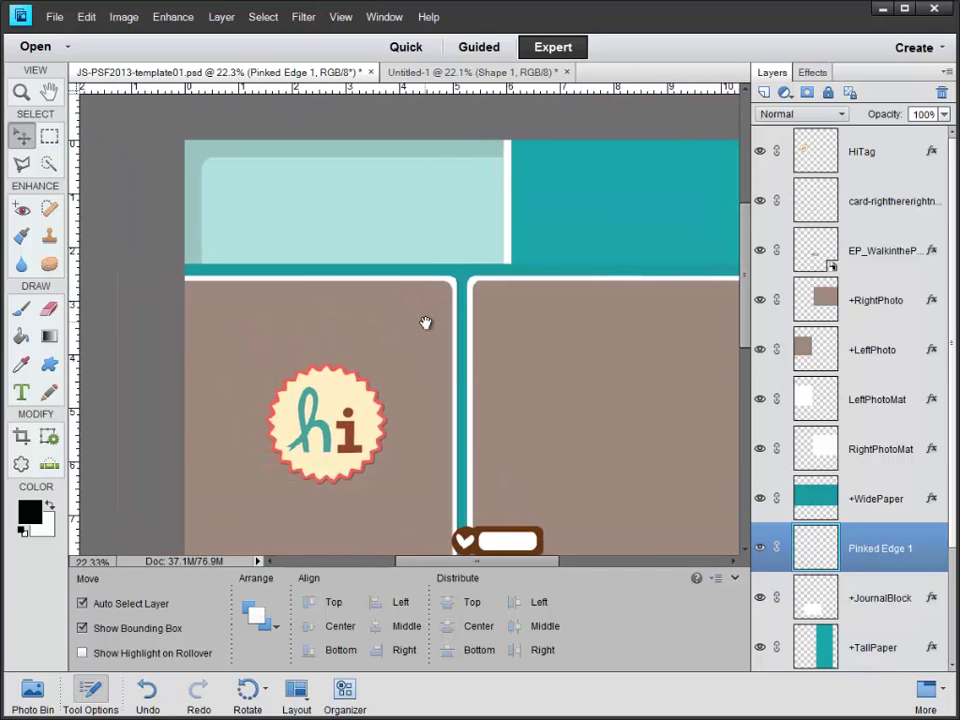
scroll(430, 325, "down", 2)
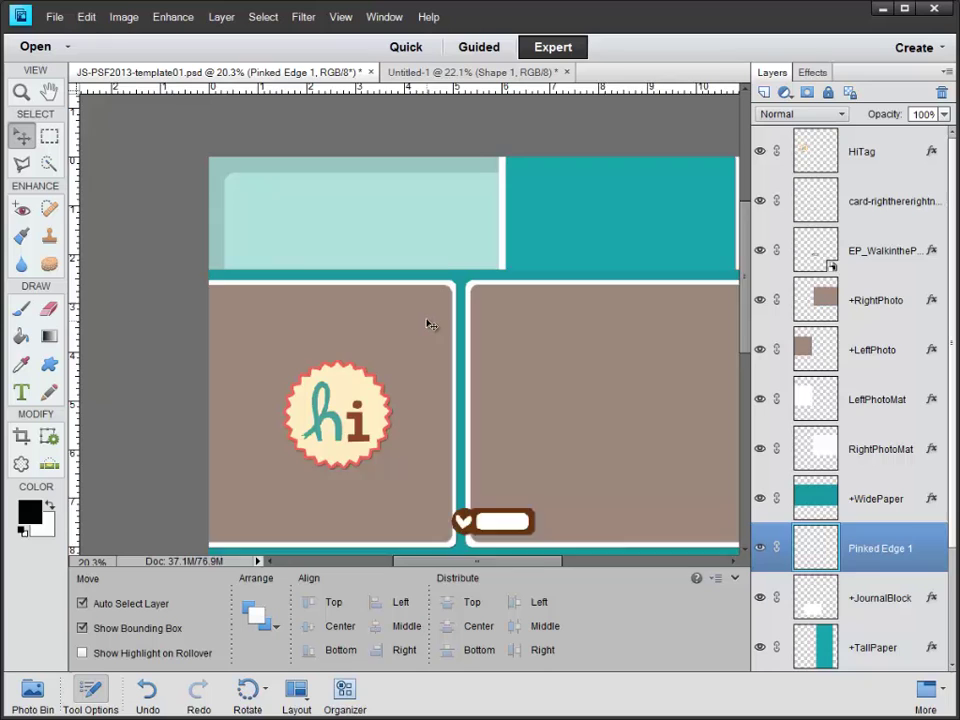
left_click_drag(523, 349, 452, 349)
scroll(446, 349, "up", 1)
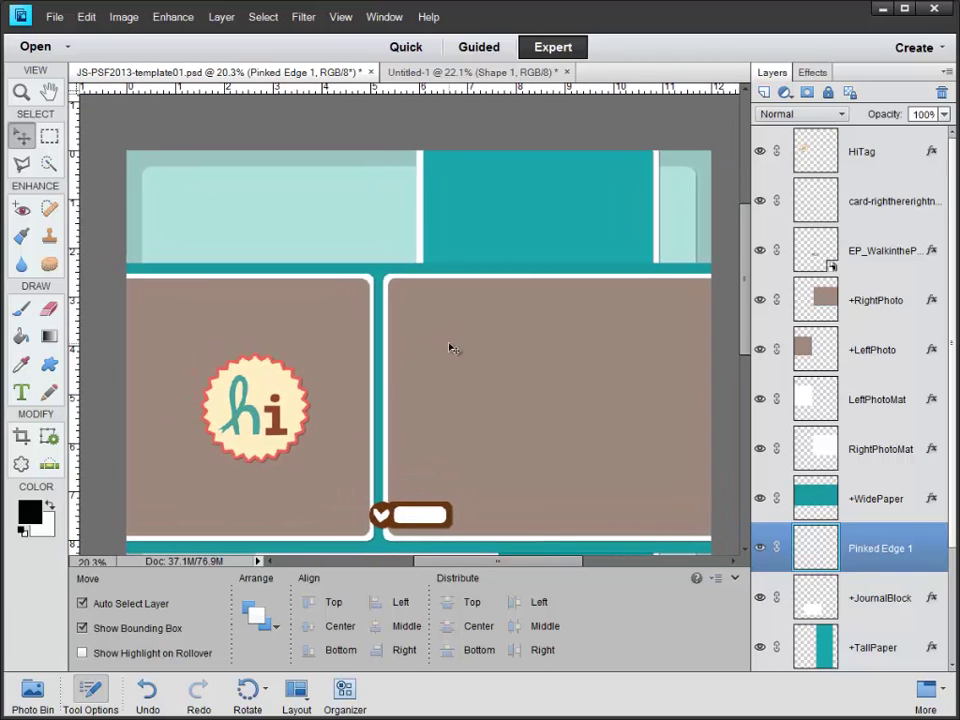
scroll(452, 348, "up", 1)
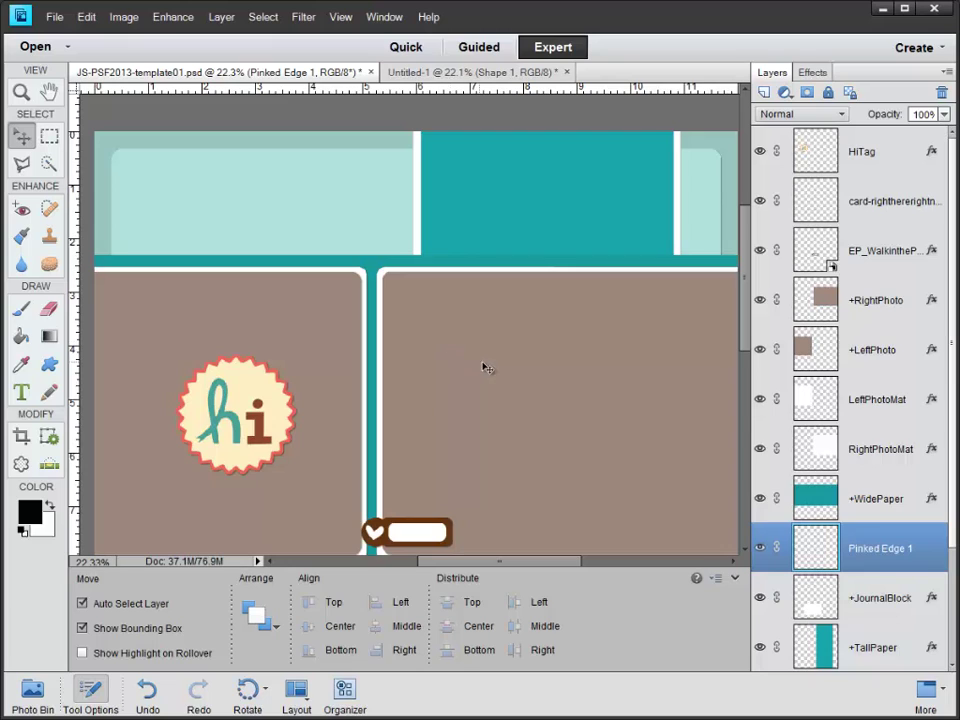
left_click_drag(493, 367, 488, 367)
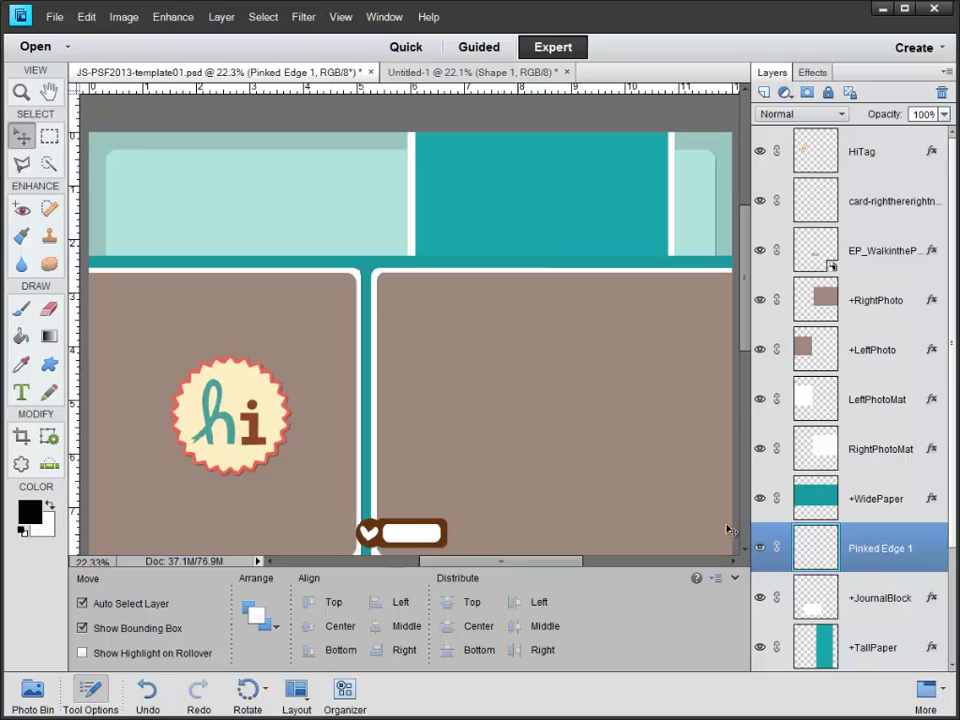
Step: Select the Brush tool with the new JS-Triangle brush tip
key("f")
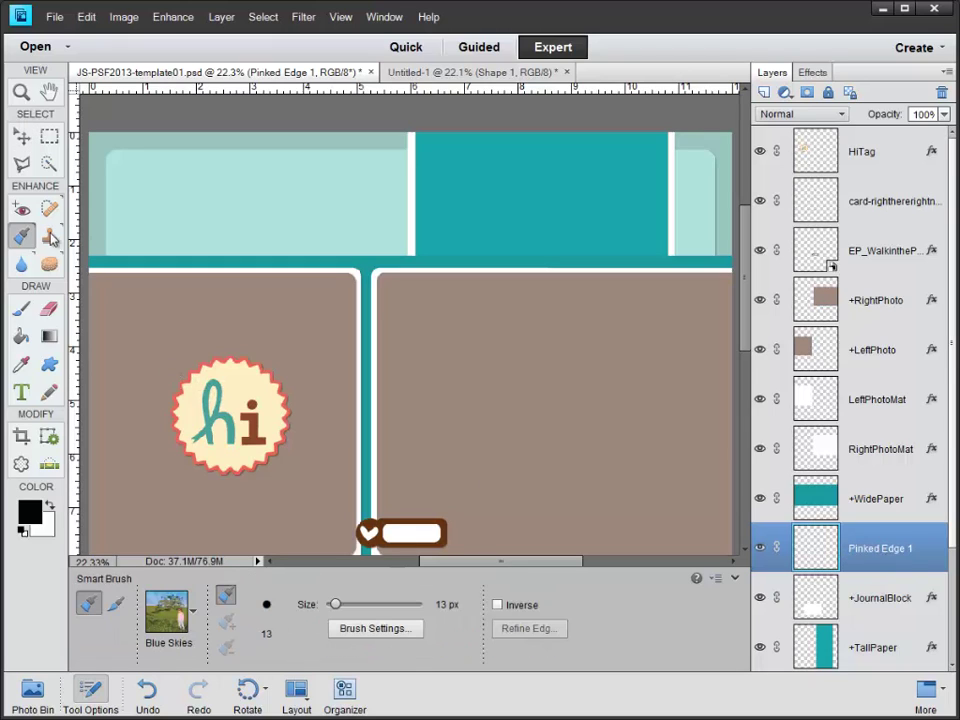
left_click(20, 308)
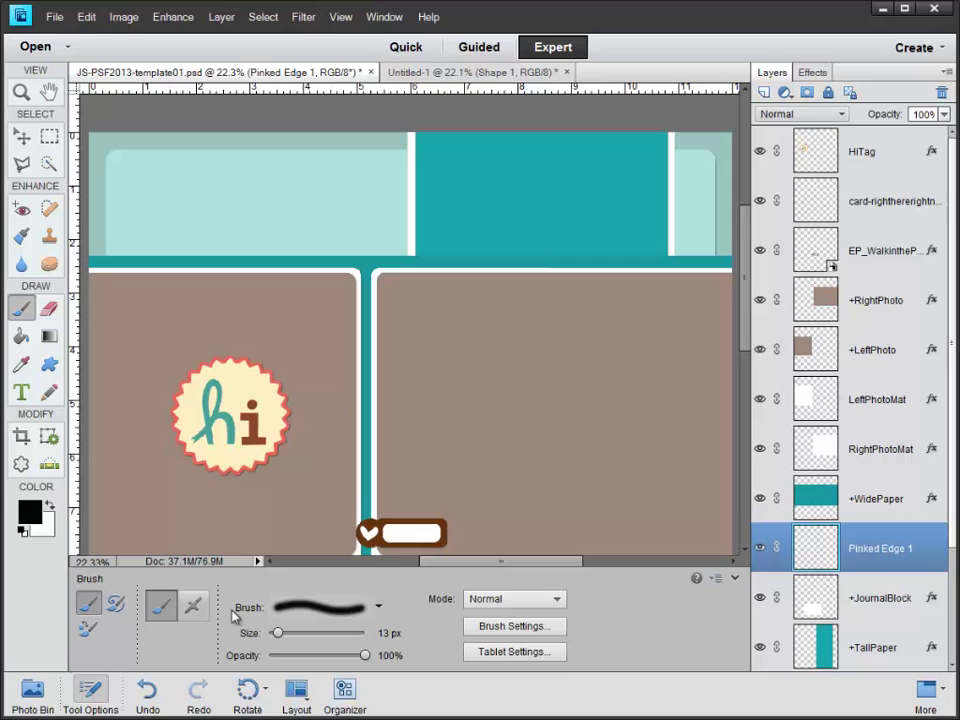
left_click(379, 607)
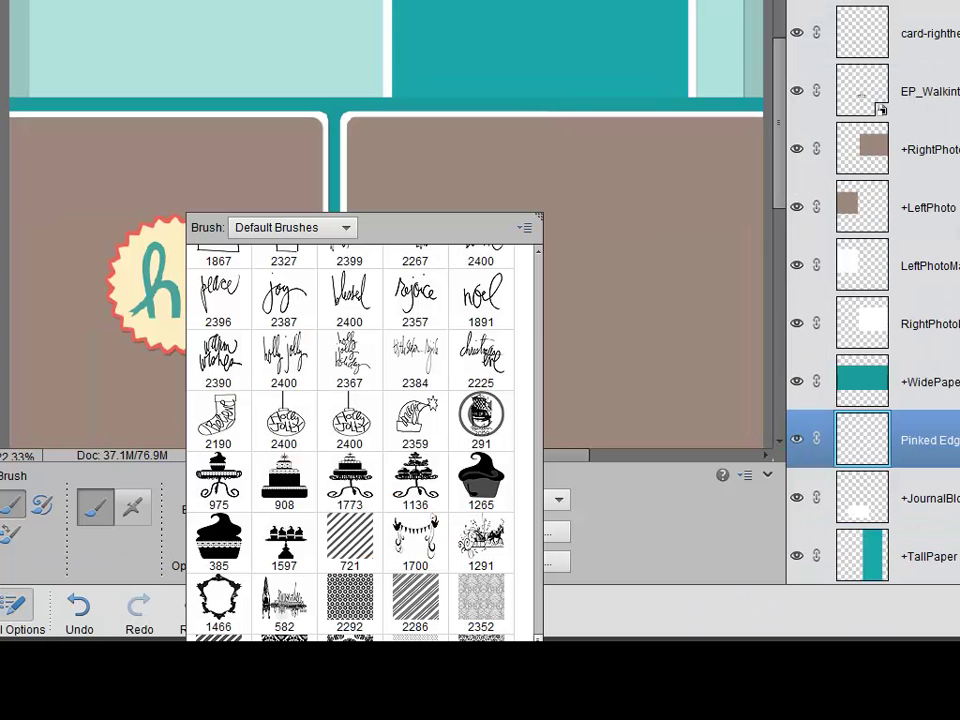
scroll(350, 440, "down", 5)
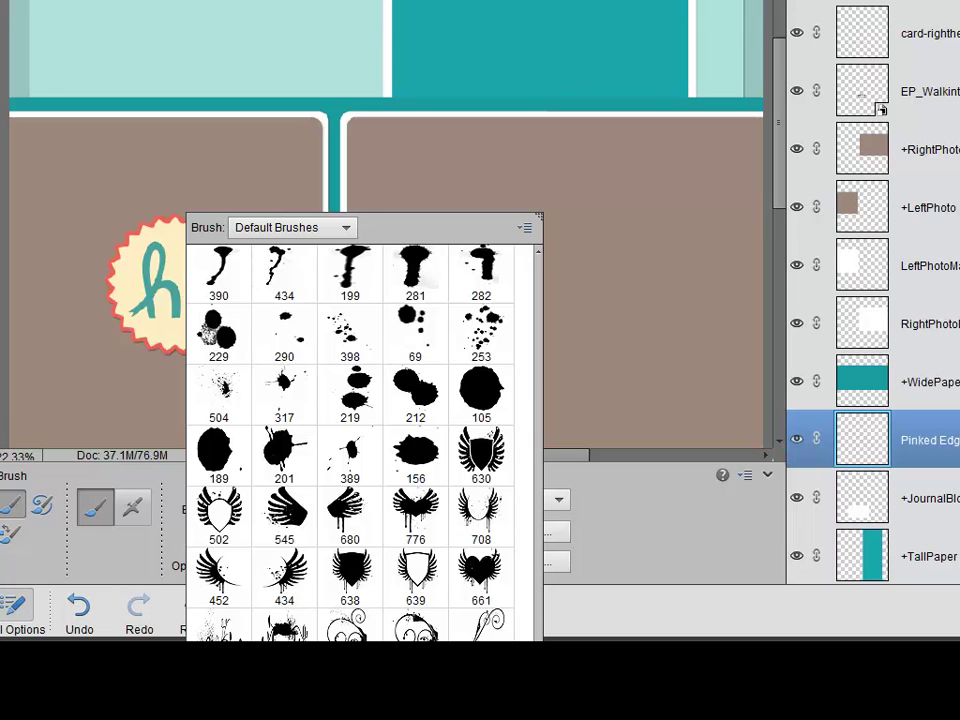
left_click(540, 596)
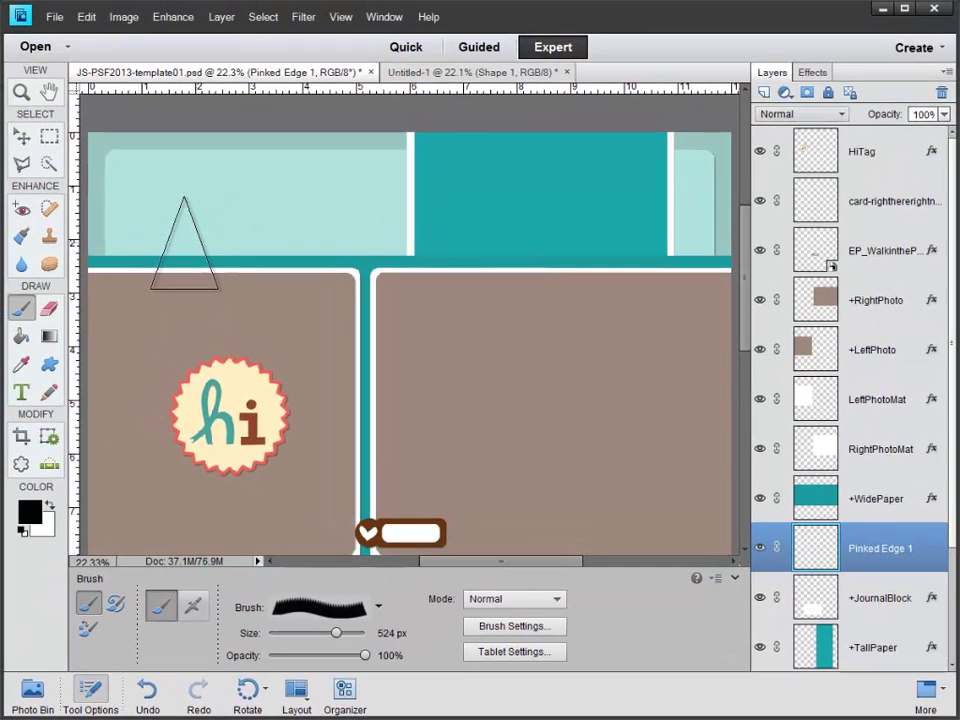
Step: Shrink the triangle brush to 150 px and make white the foreground colour
key("bracketleft")
key("bracketleft")
key("bracketleft")
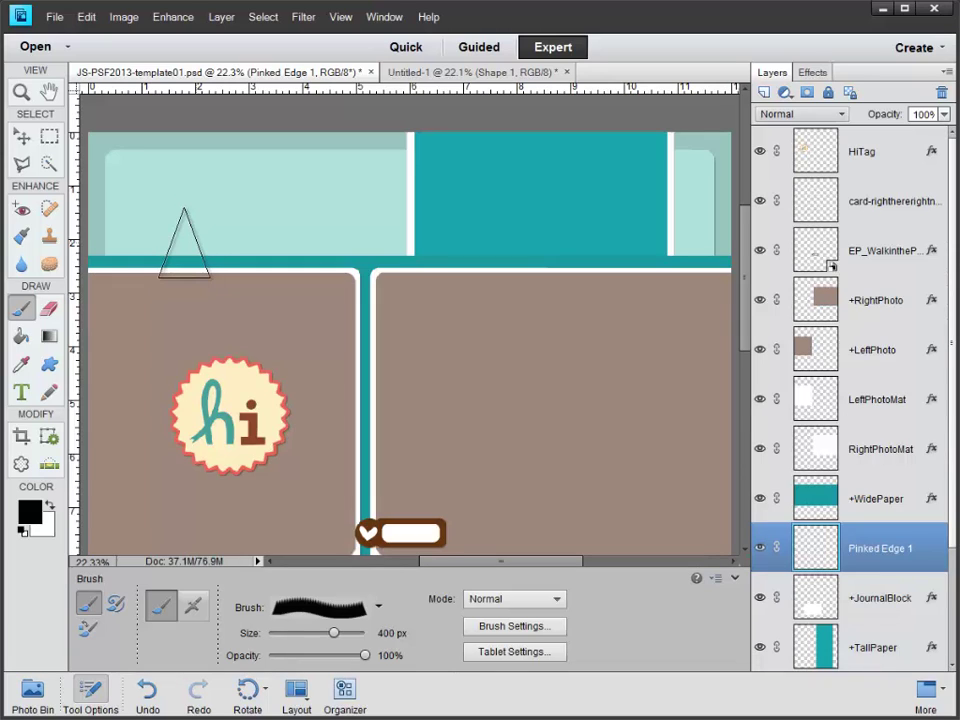
key("bracketleft")
key("bracketleft")
key("bracketleft")
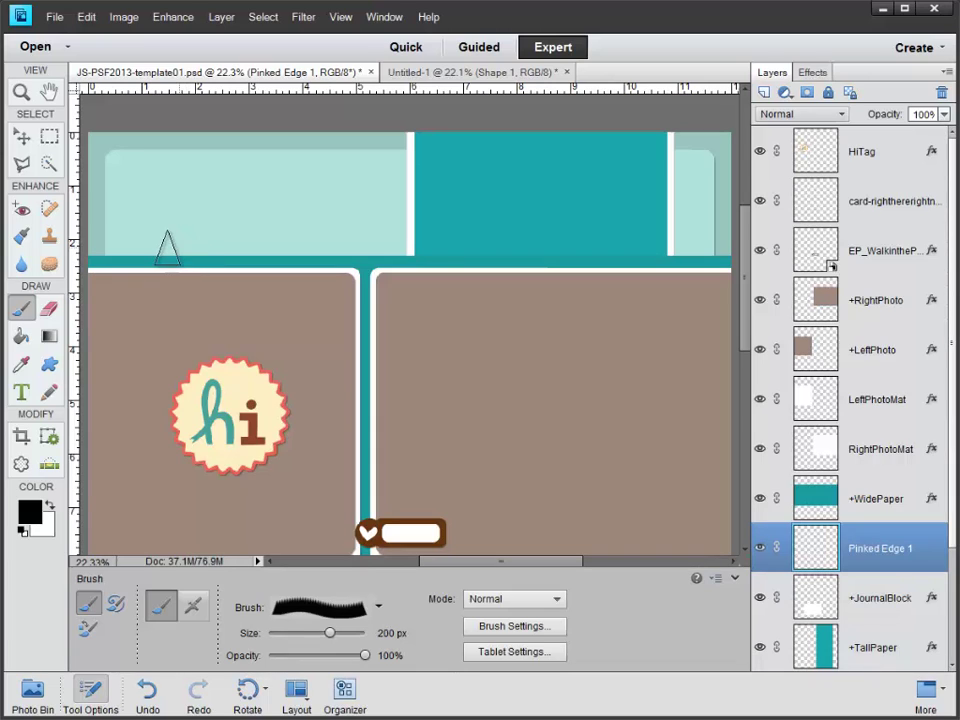
key("bracketleft")
key("bracketleft")
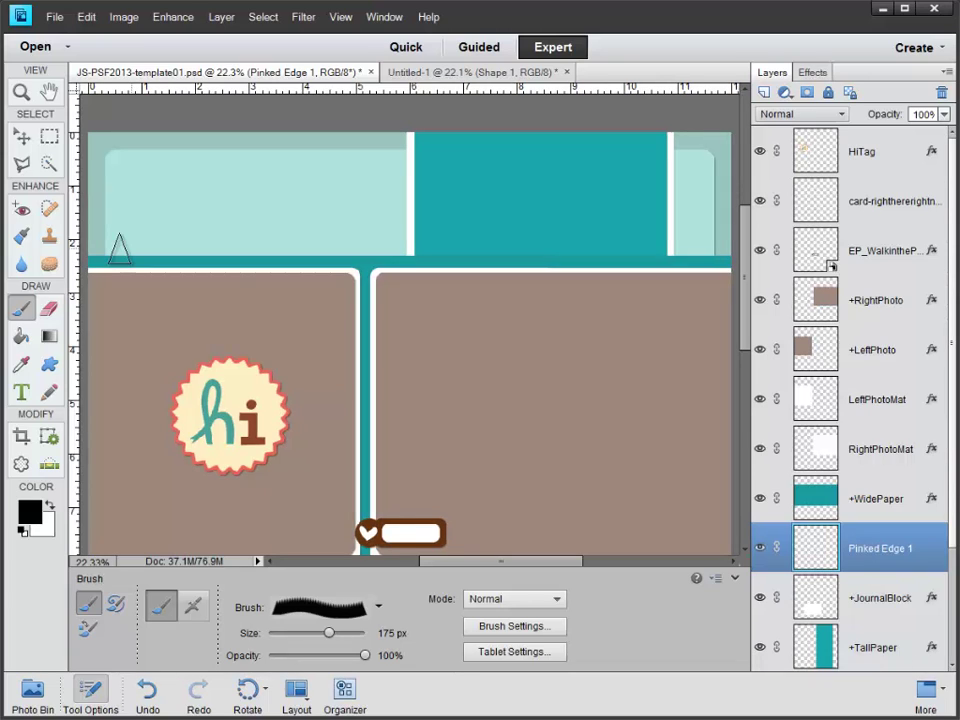
key("bracketleft")
key("x")
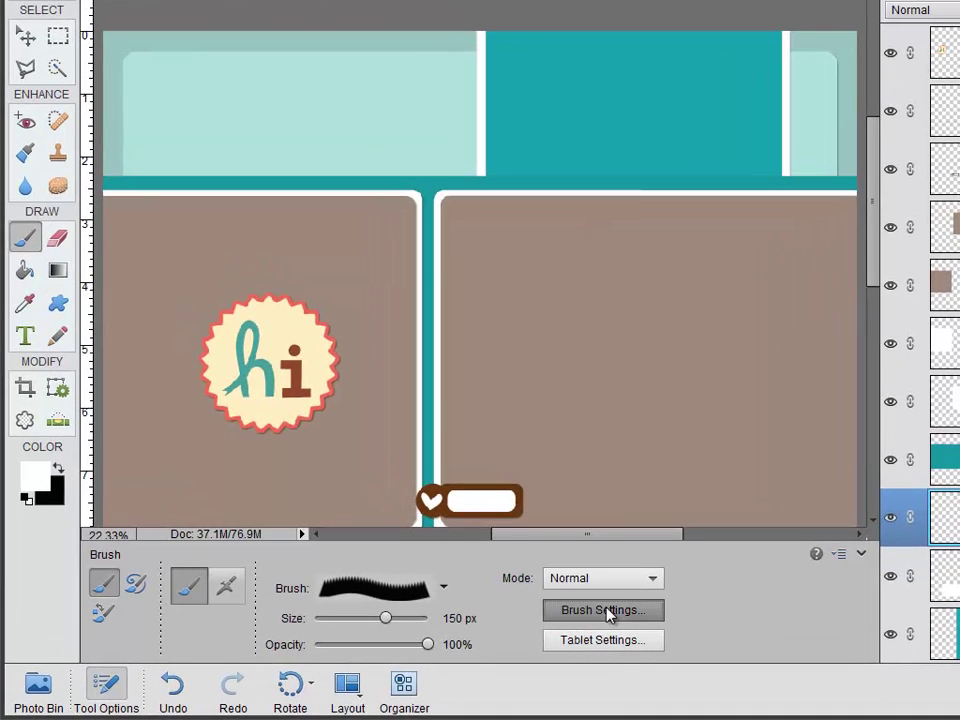
Step: Set the triangle brush spacing to 99% in Brush Settings
left_click(603, 611)
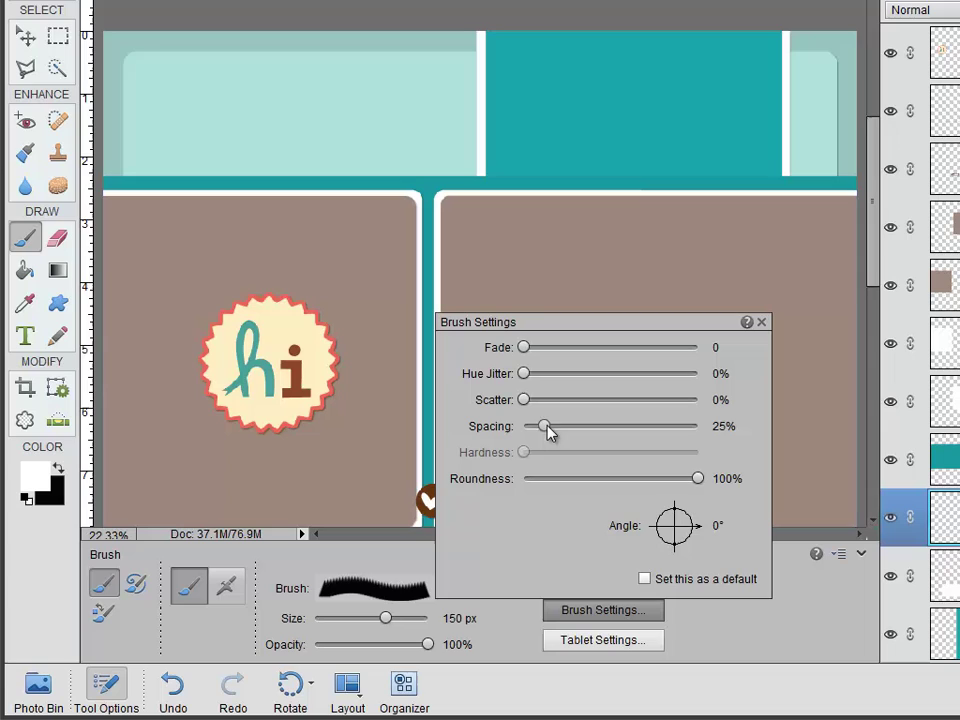
mouse_move(547, 421)
left_mouse_down()
mouse_move(611, 436)
mouse_move(610, 444)
left_mouse_up()
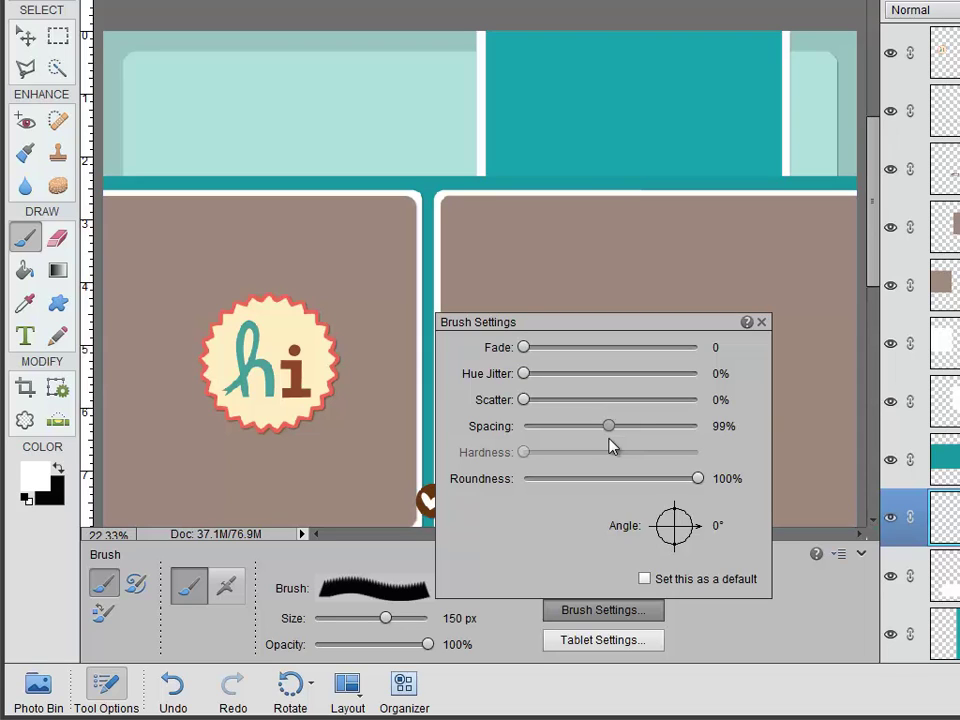
left_click(762, 324)
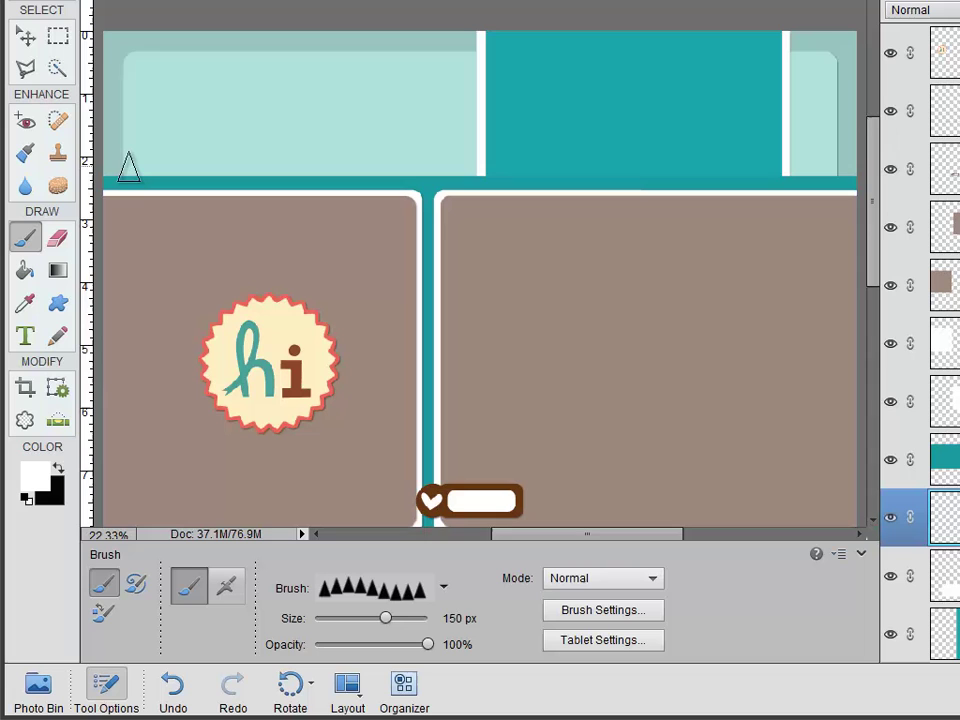
Step: Paint a 125 px white triangle row along the strip's top, squashed to about 45% height
key("bracketleft")
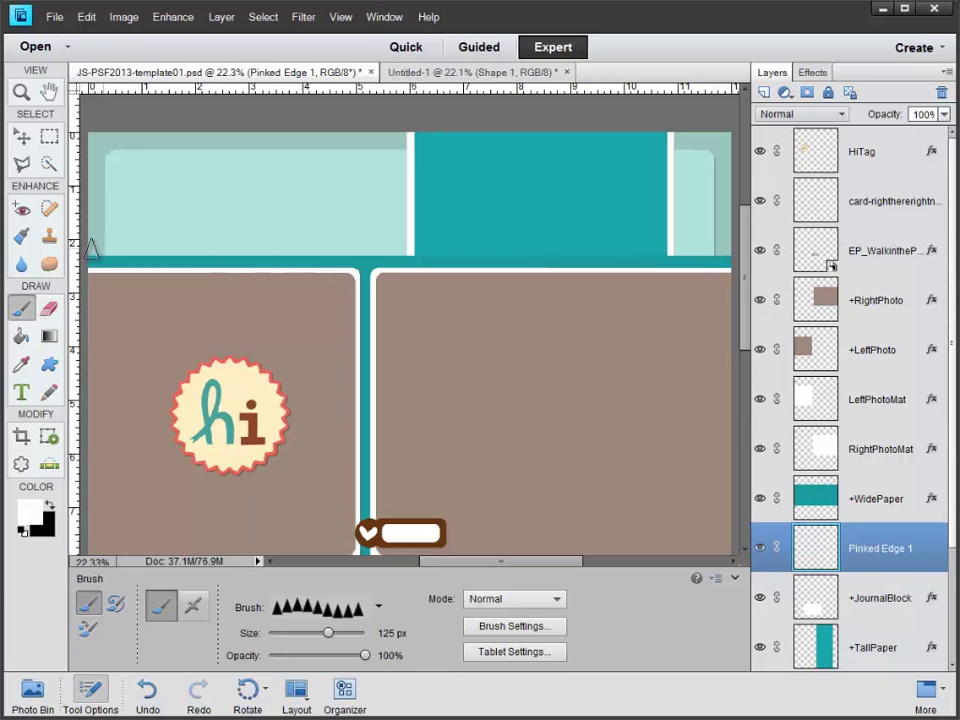
left_click(731, 245, "shift")
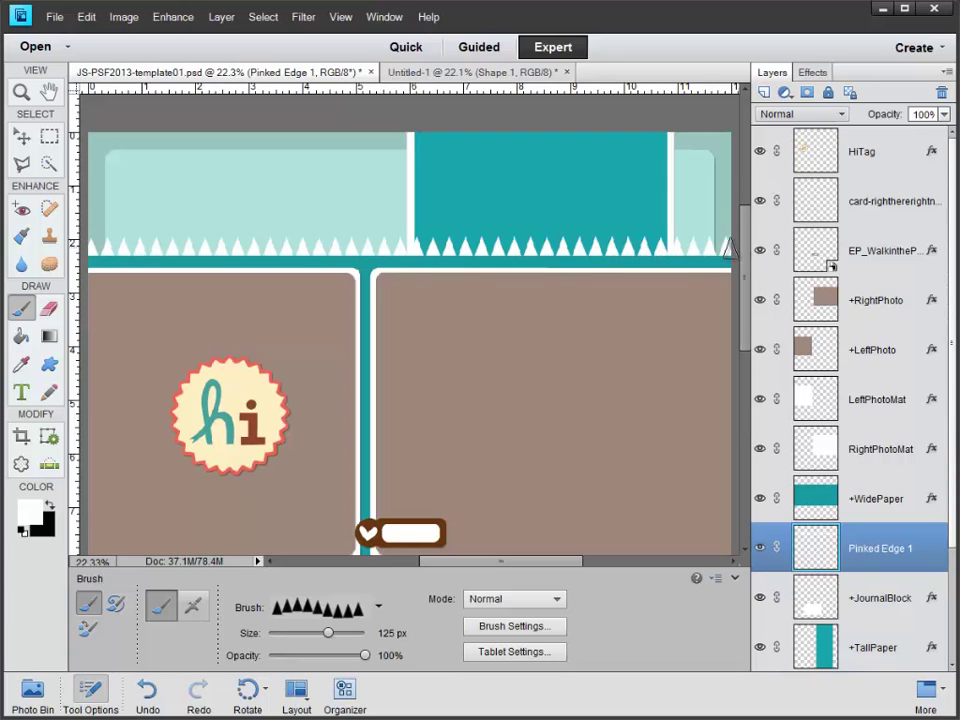
left_click(21, 136)
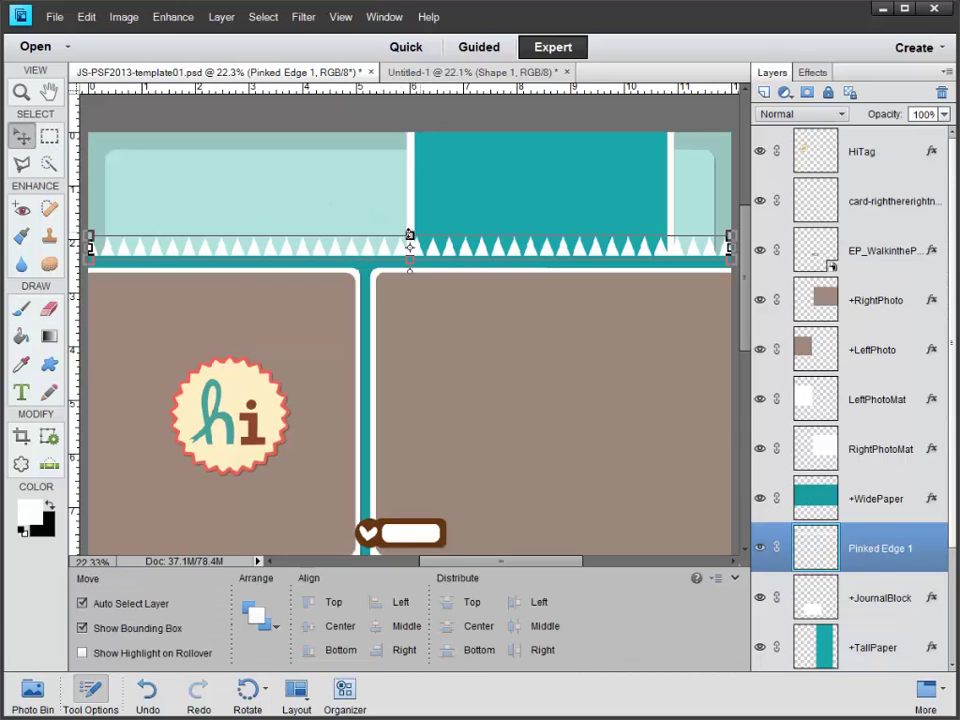
left_click_drag(409, 235, 410, 246)
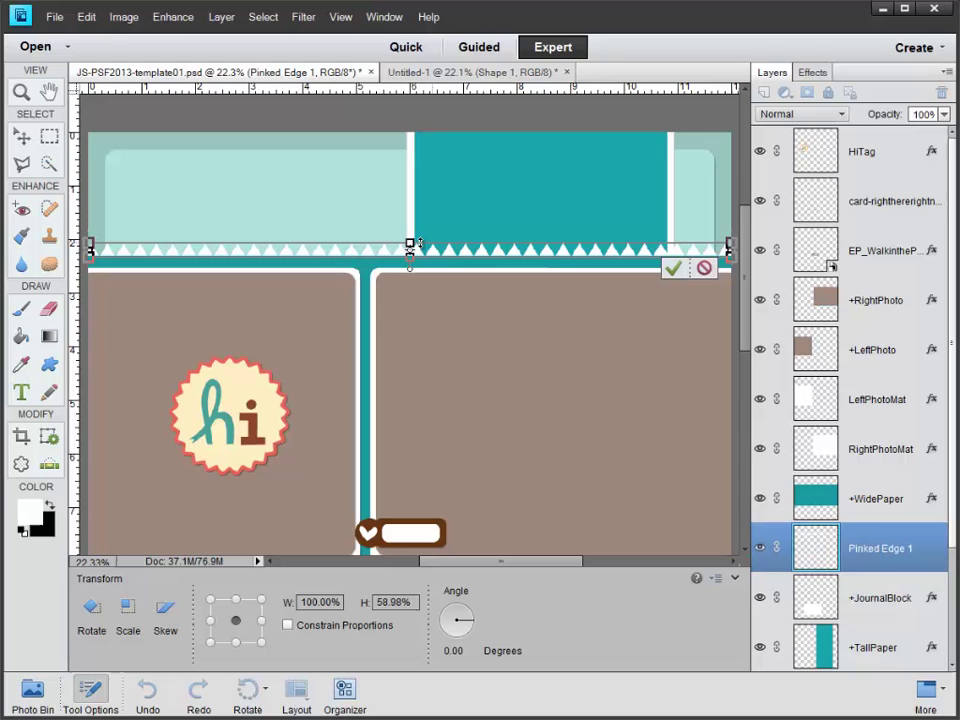
left_click_drag(410, 243, 417, 245)
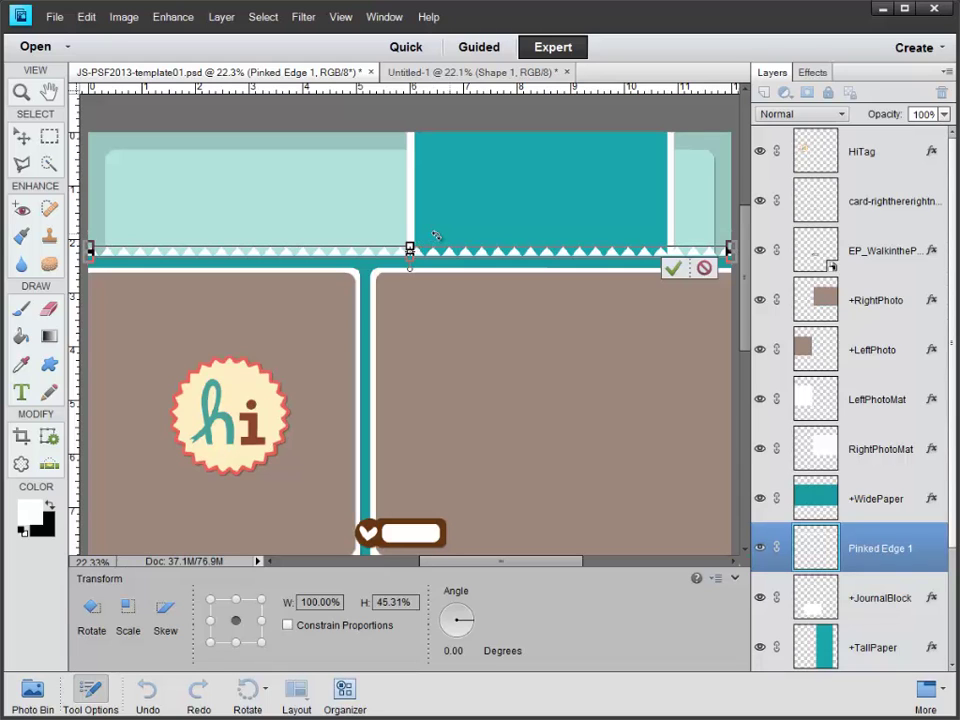
key("Return")
scroll(525, 280, "down", 3)
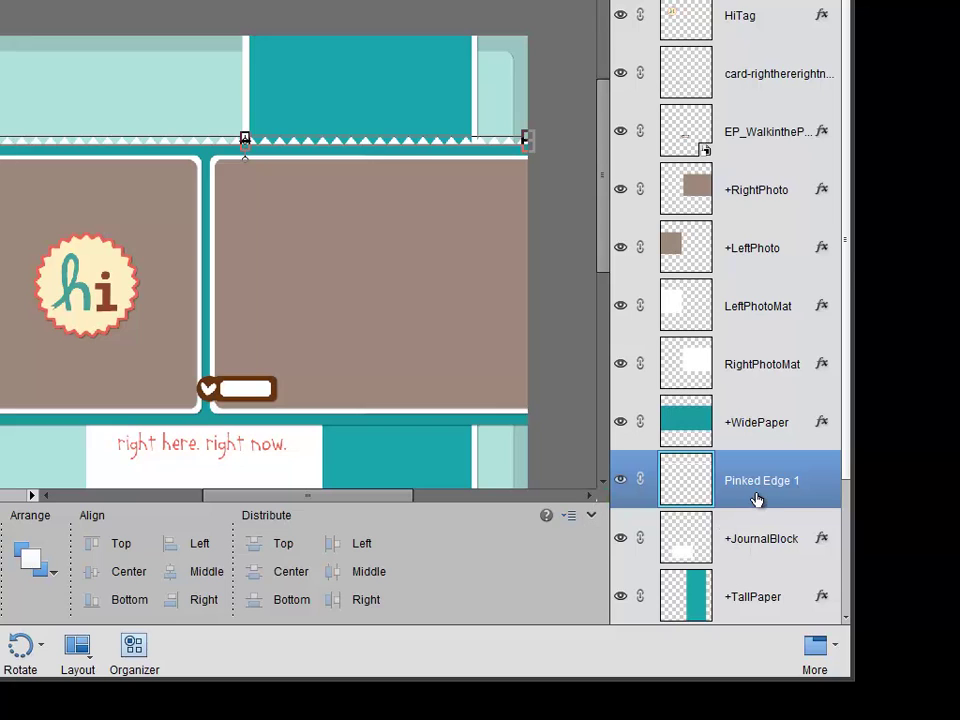
Step: Duplicate Pinked Edge 1 as 'Pinked Edge 2' and drag the copy down to the strip's bottom edge
left_click_drag(850, 268, 849, 368)
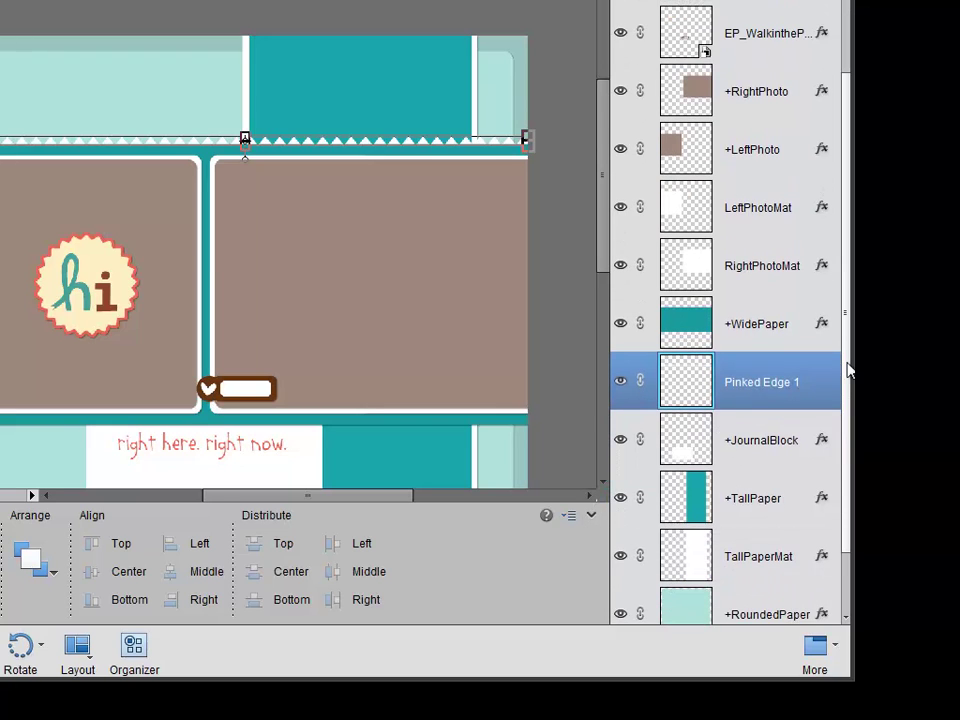
right_click(765, 385)
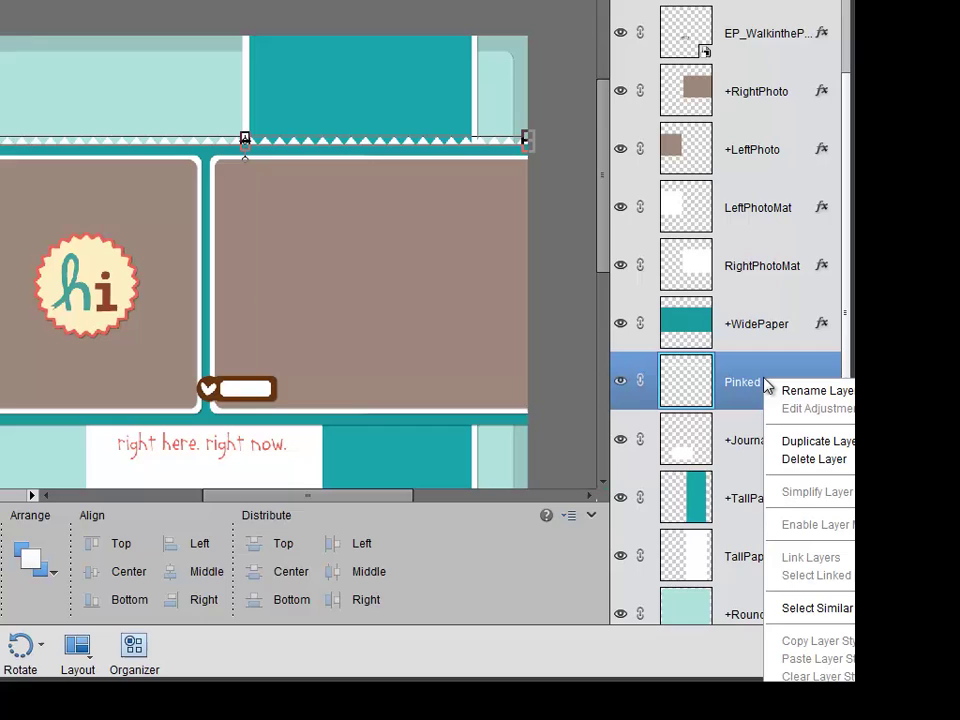
left_click(801, 447)
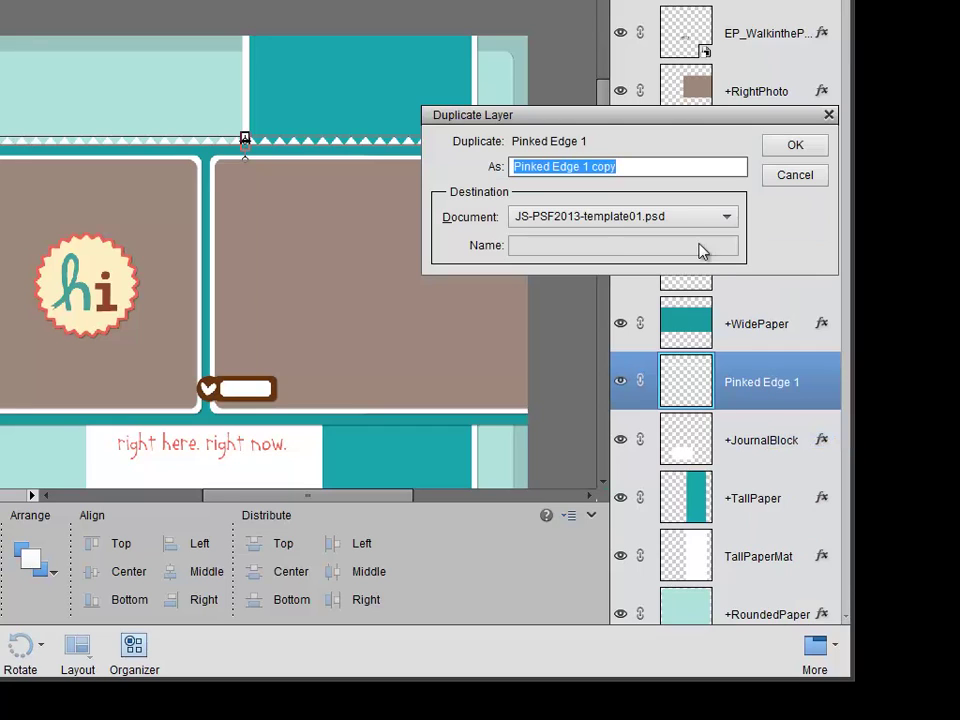
left_click(619, 164)
left_click_drag(617, 164, 588, 170)
type("2")
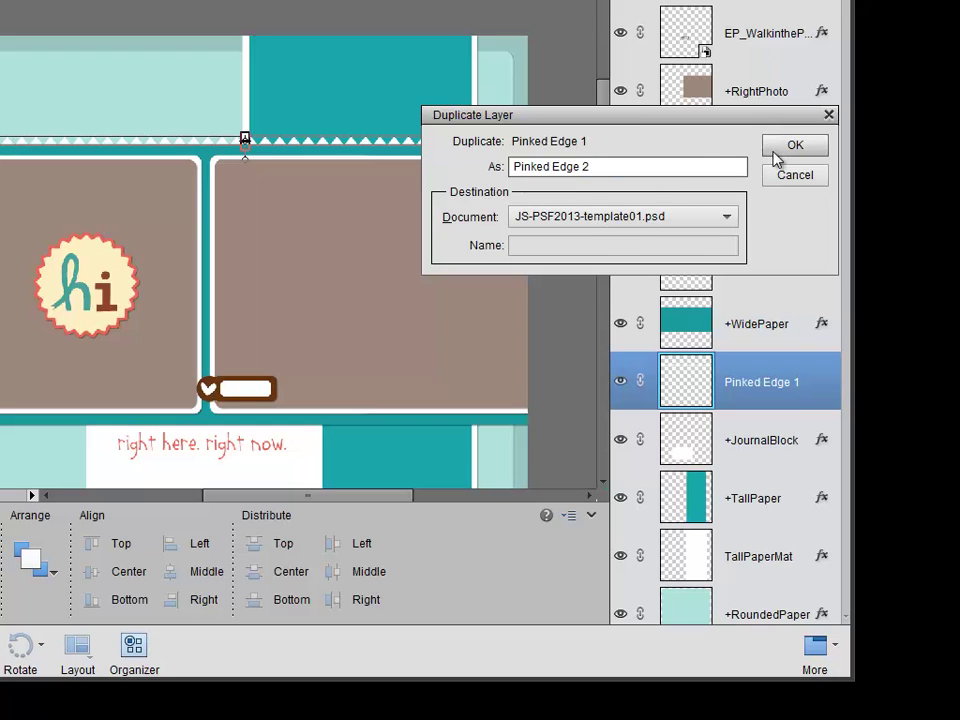
left_click(791, 152)
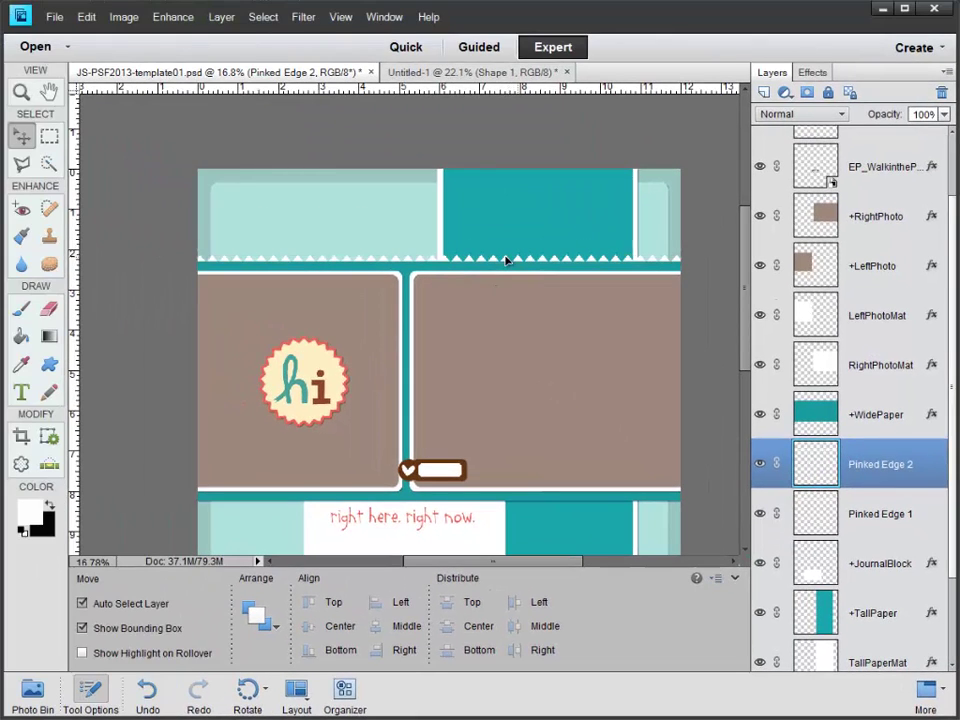
left_click_drag(522, 486, 522, 511)
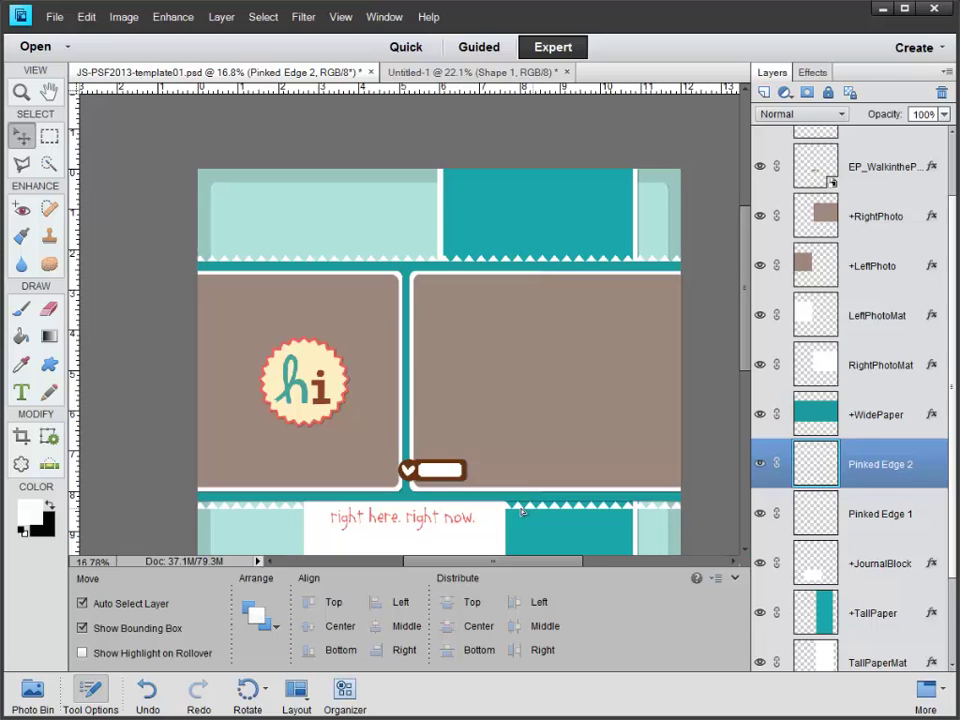
Step: Flip the Pinked Edge 2 layer vertically so its triangles mirror the top row
left_click(519, 508)
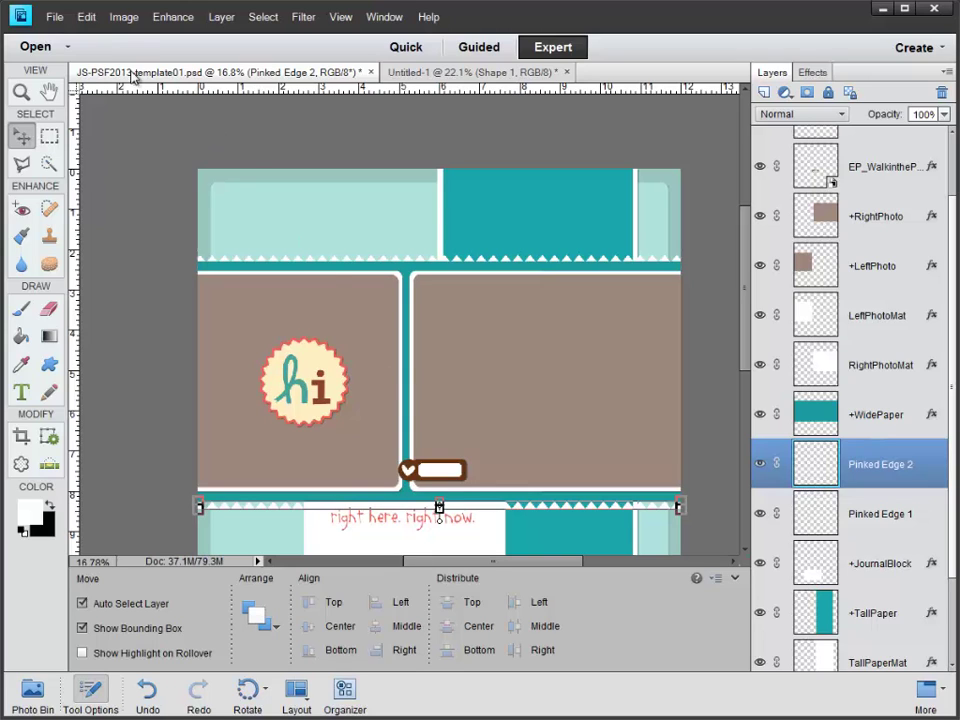
left_click(125, 18)
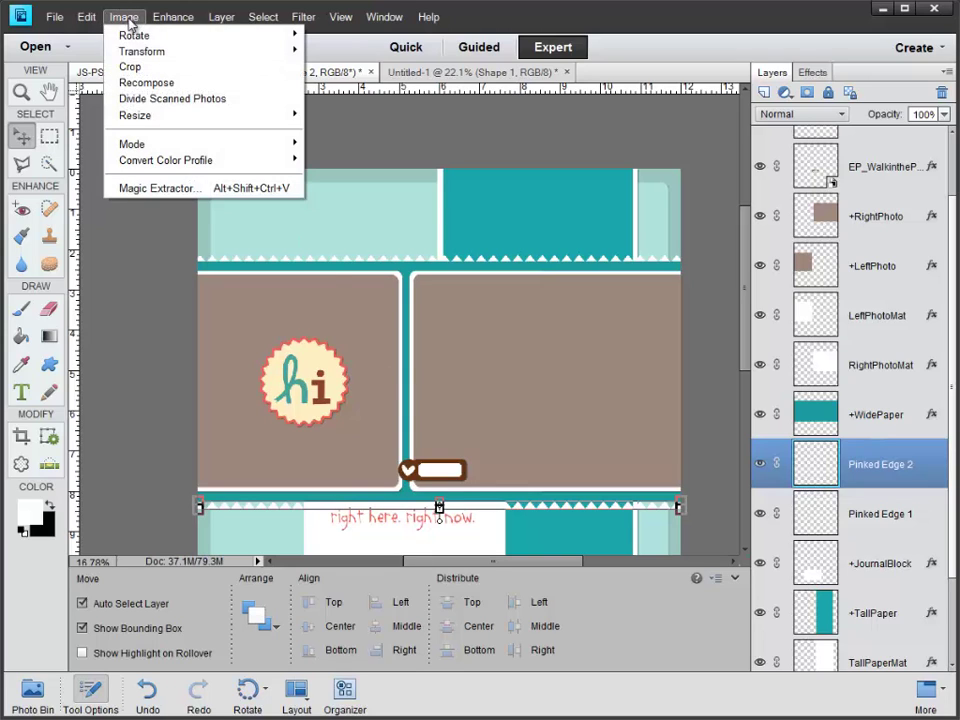
mouse_move(154, 35)
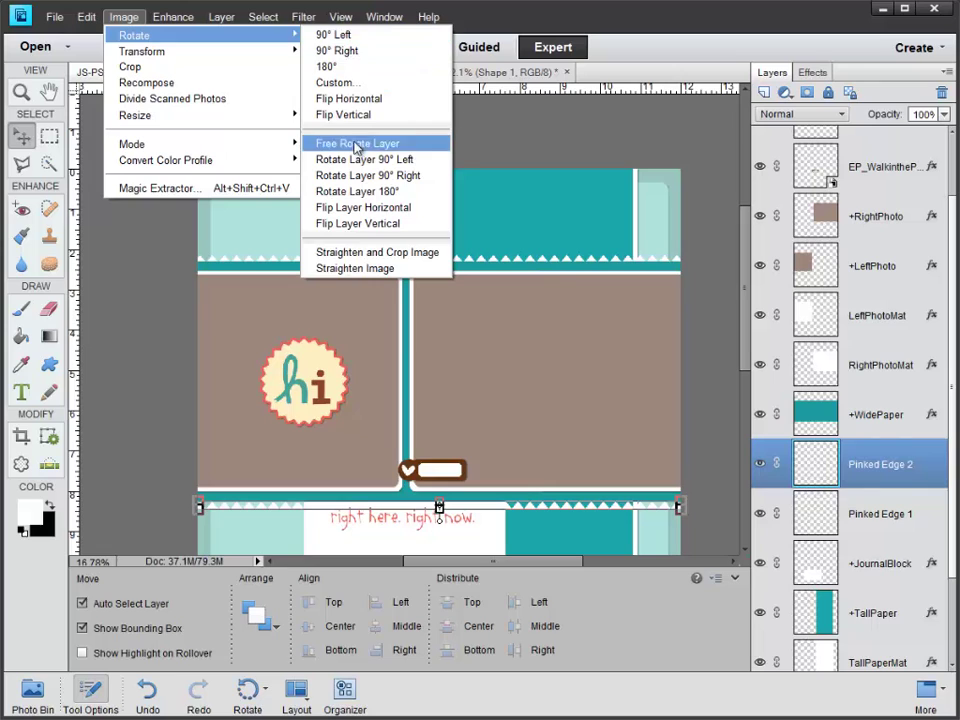
left_click(360, 224)
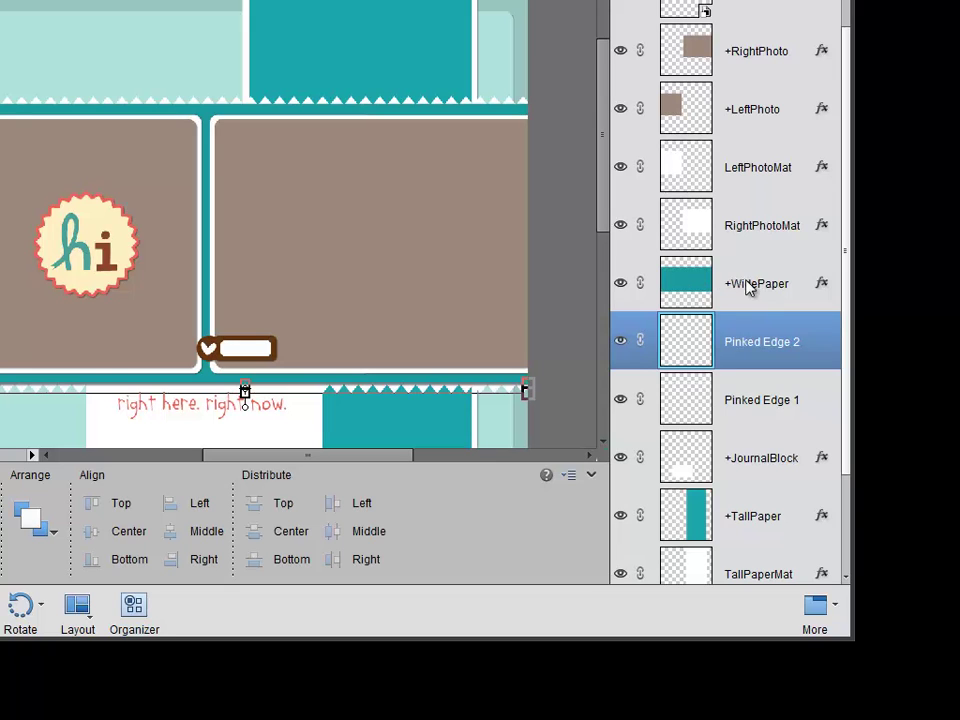
Step: Copy the +WidePaper layer style and paste it onto Pinked Edge 2 and Pinked Edge 1
right_click(748, 284)
left_click(792, 552)
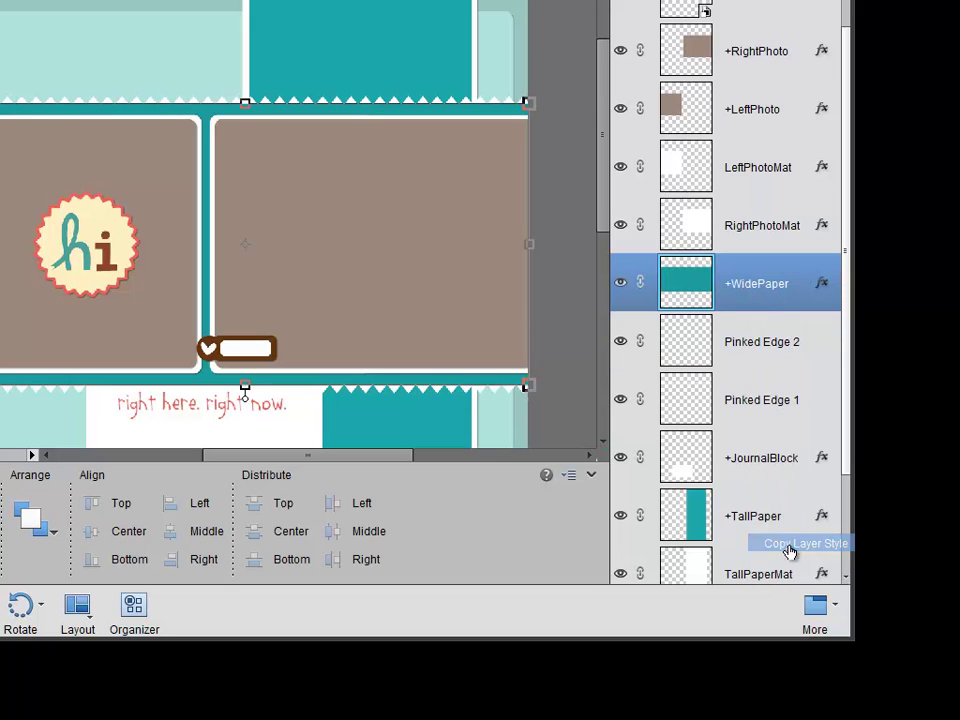
left_click(746, 355)
right_click(746, 355)
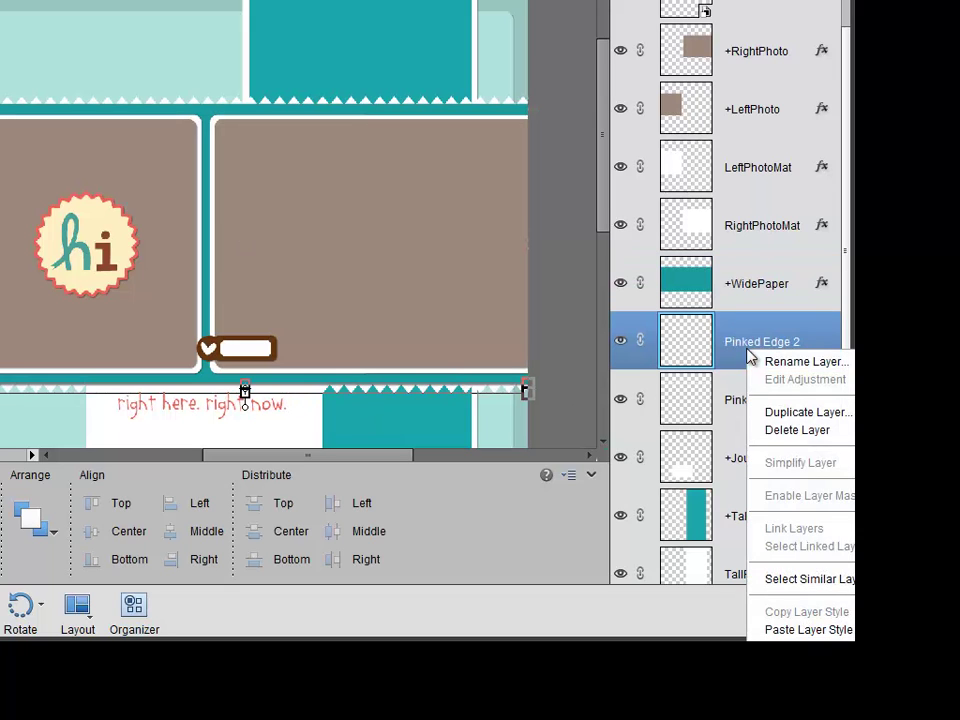
left_click(772, 628)
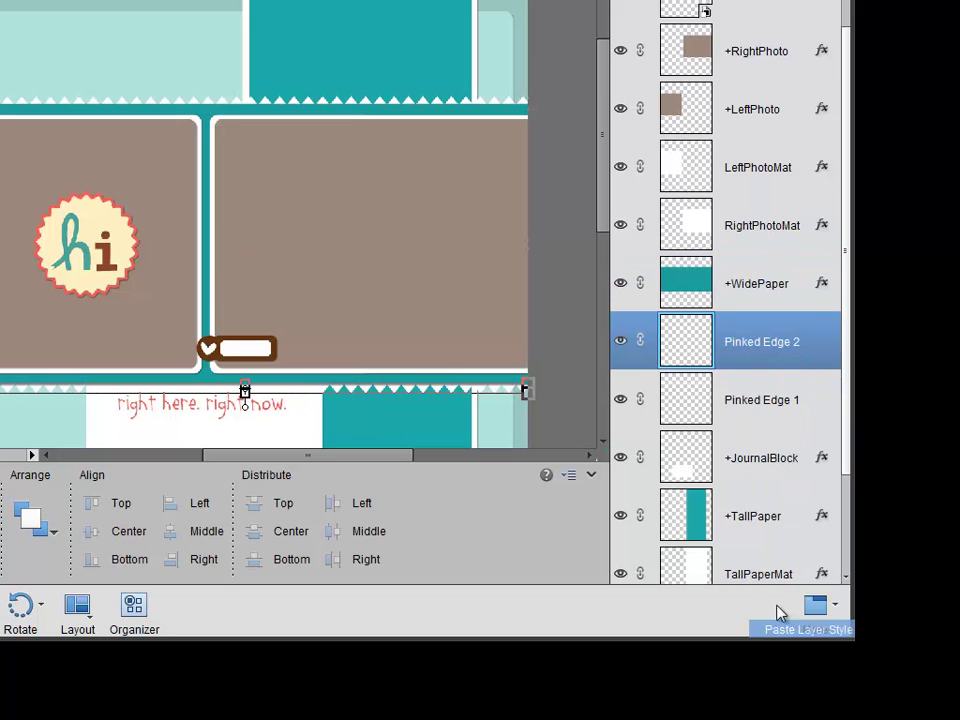
left_click(748, 405)
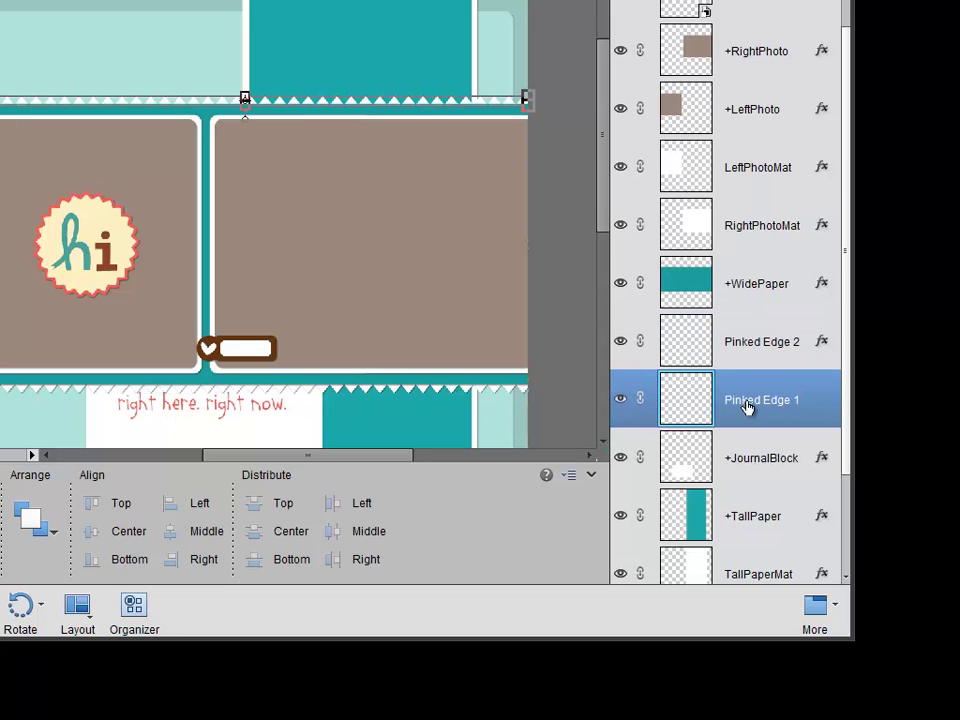
right_click(747, 405)
left_click(774, 302)
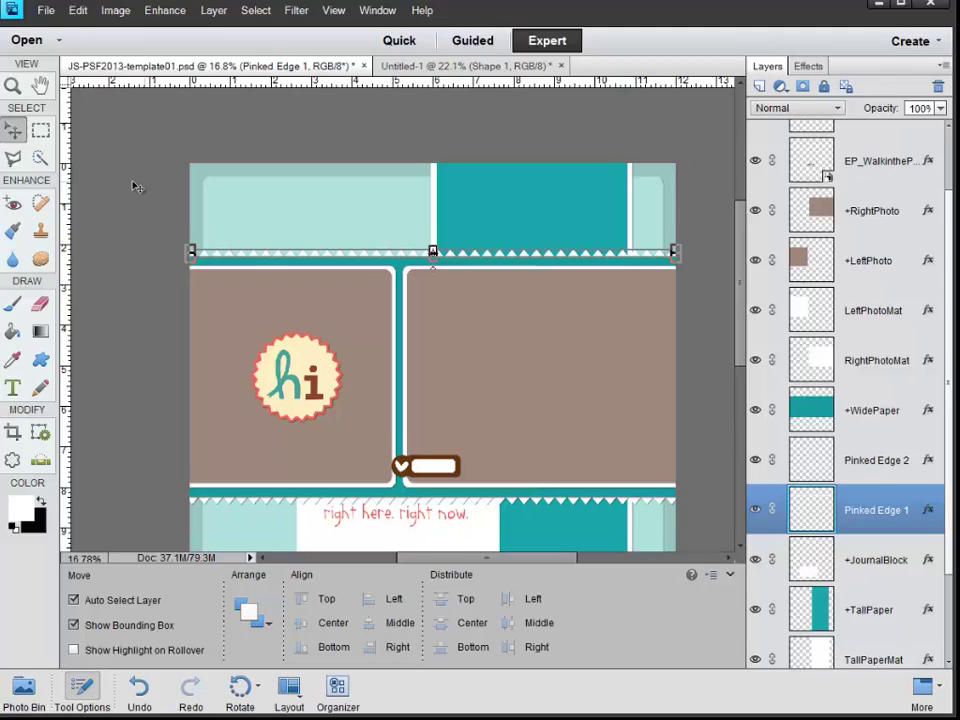
left_click(115, 118)
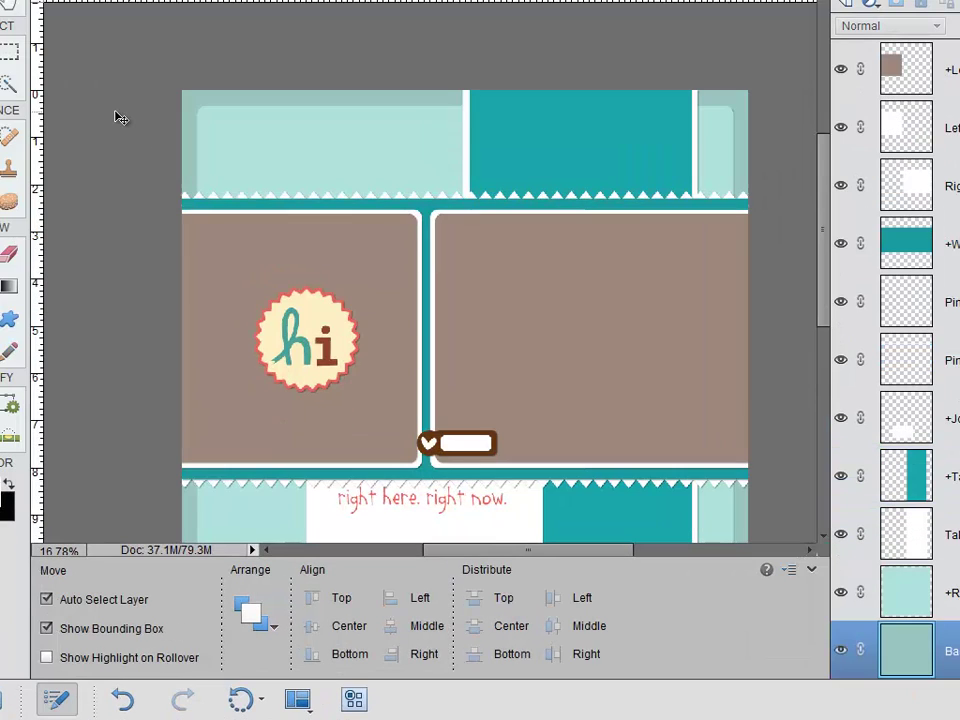